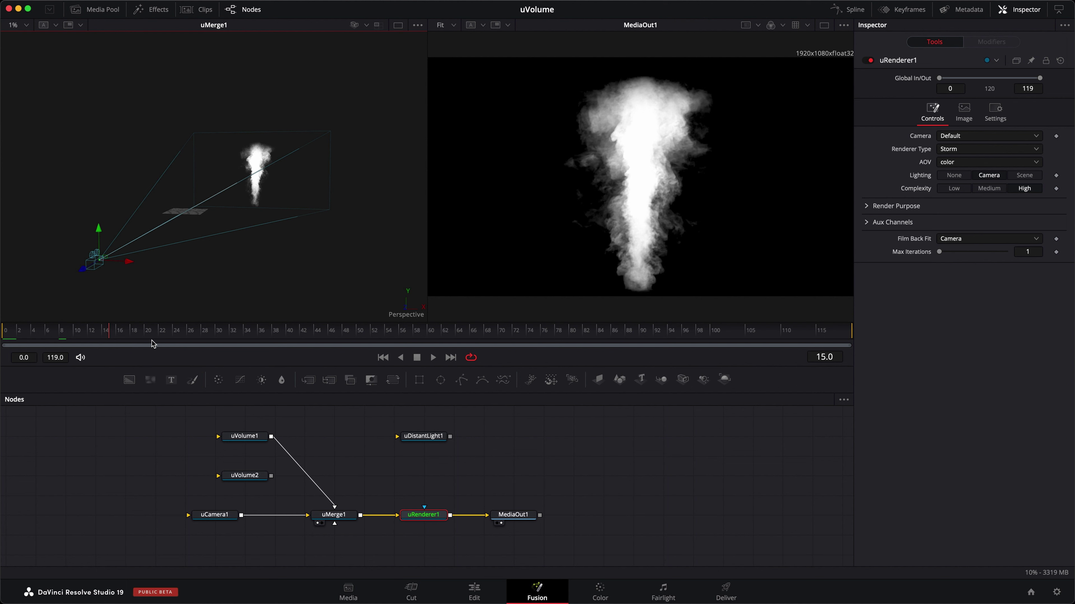
Go to frame 20, select the uVolume1 node and examine the smoke volume from different angles in the perspective view.
click(152, 341)
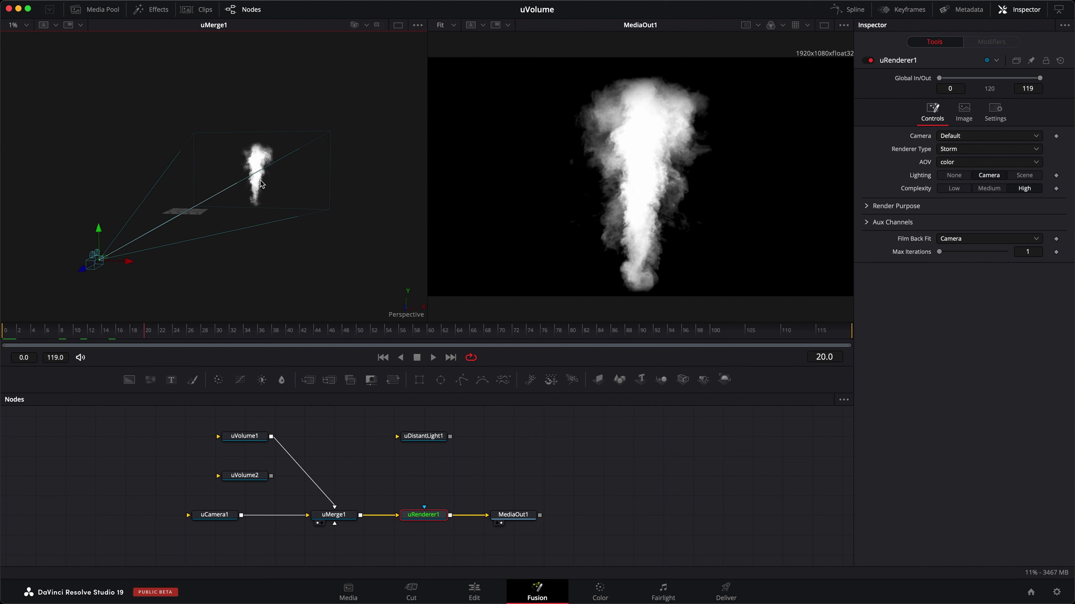
click(245, 436)
key(Left)
drag(300, 113, 301, 135)
key(w)
mouse_move(256, 183)
mouse_down()
mouse_move(168, 173)
mouse_move(272, 187)
mouse_move(298, 178)
mouse_move(268, 174)
mouse_move(302, 175)
mouse_move(259, 183)
mouse_up()
scroll(229, 434, down, 1)
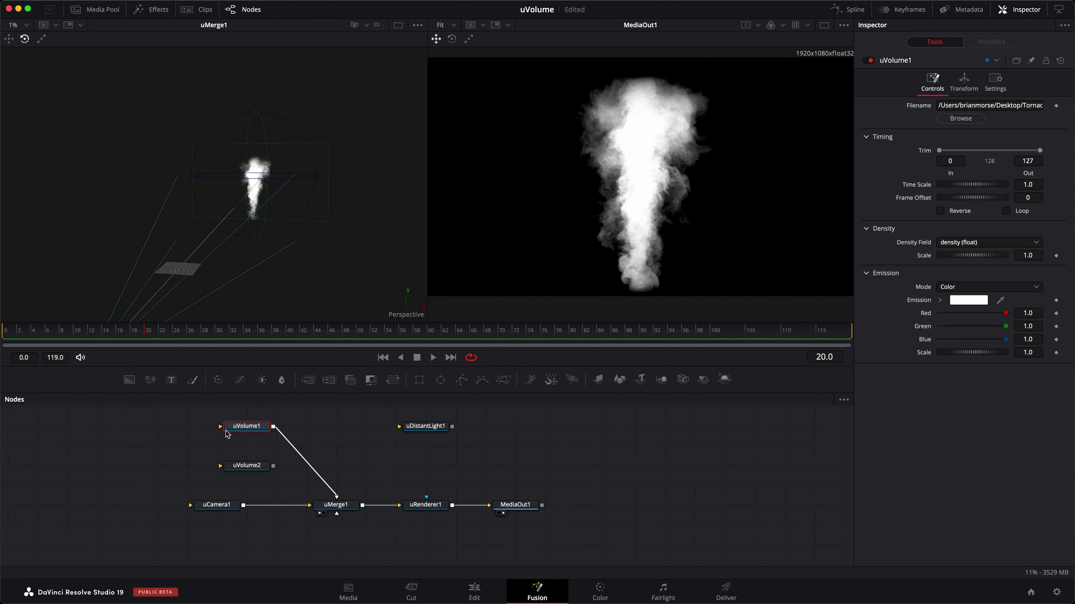
drag(278, 282, 259, 235)
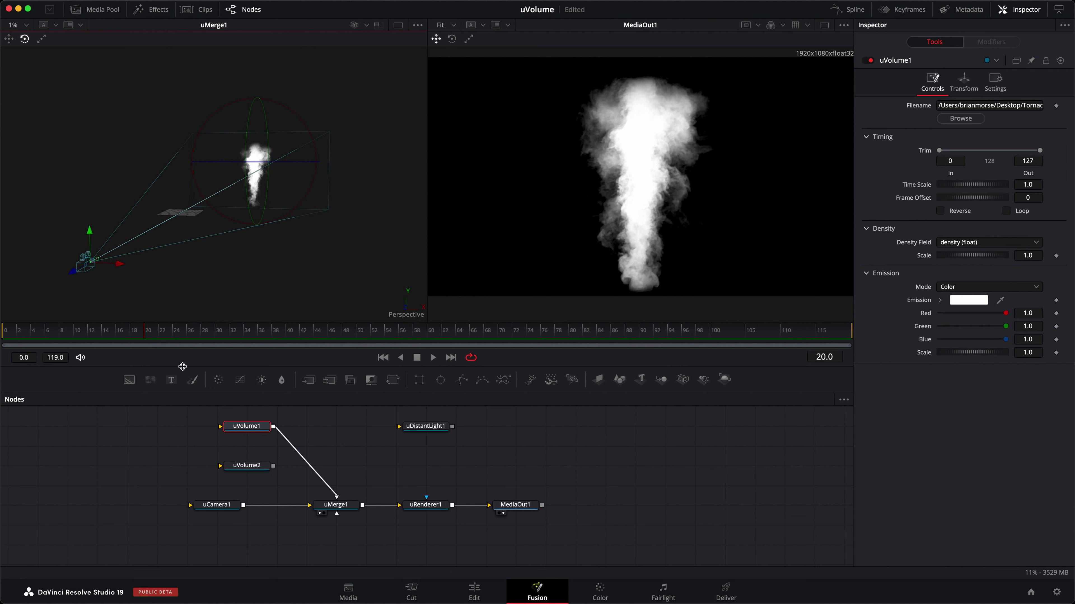
drag(296, 197, 313, 187)
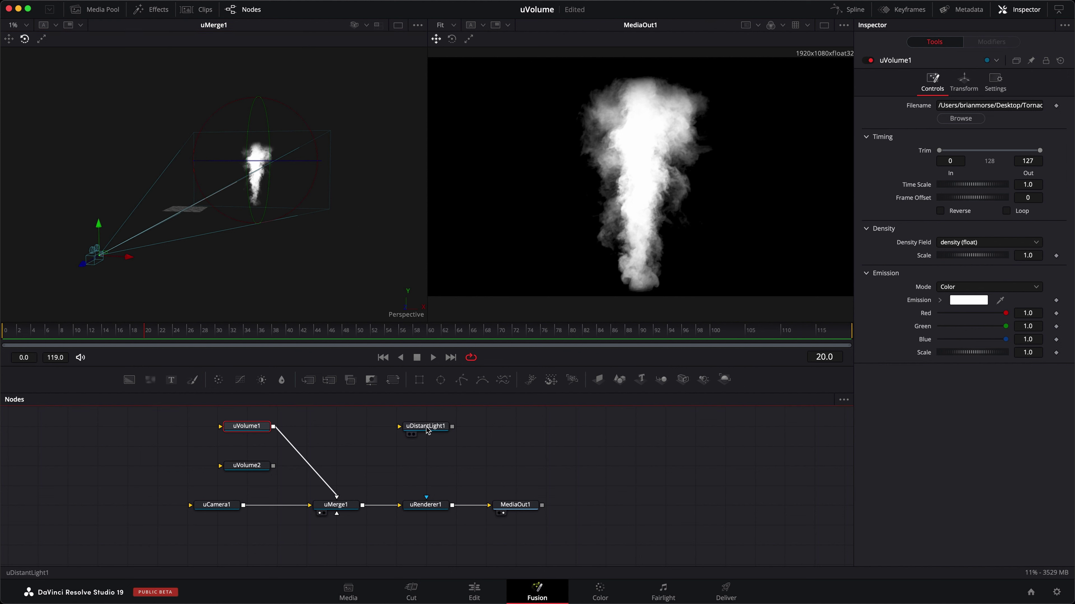
Connect uDistantLight1 to uMerge1 and set uRenderer1's lighting to Scene.
drag(452, 426, 337, 504)
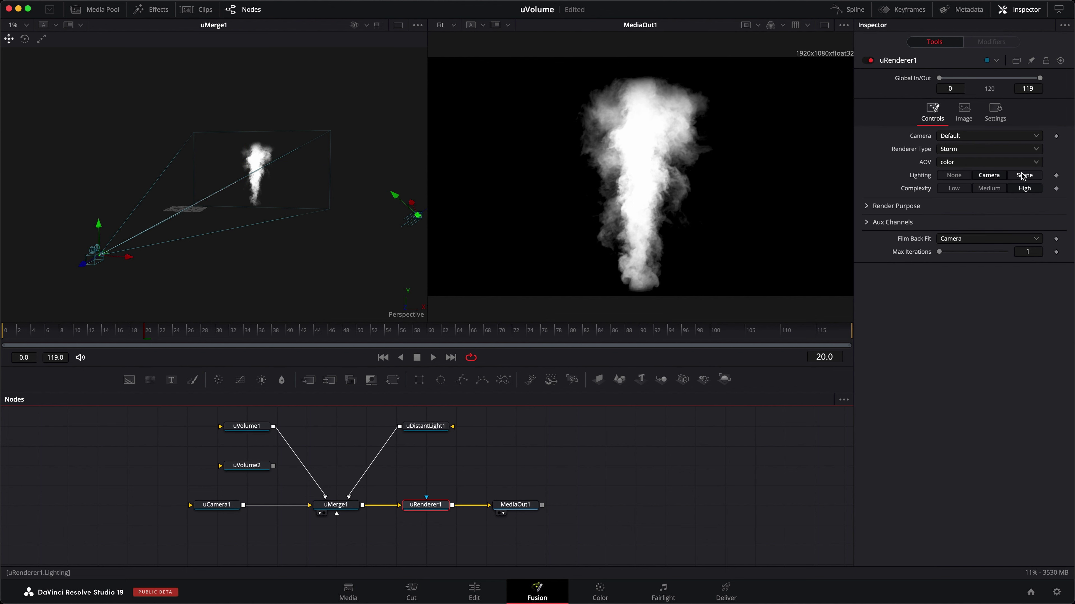
click(1024, 176)
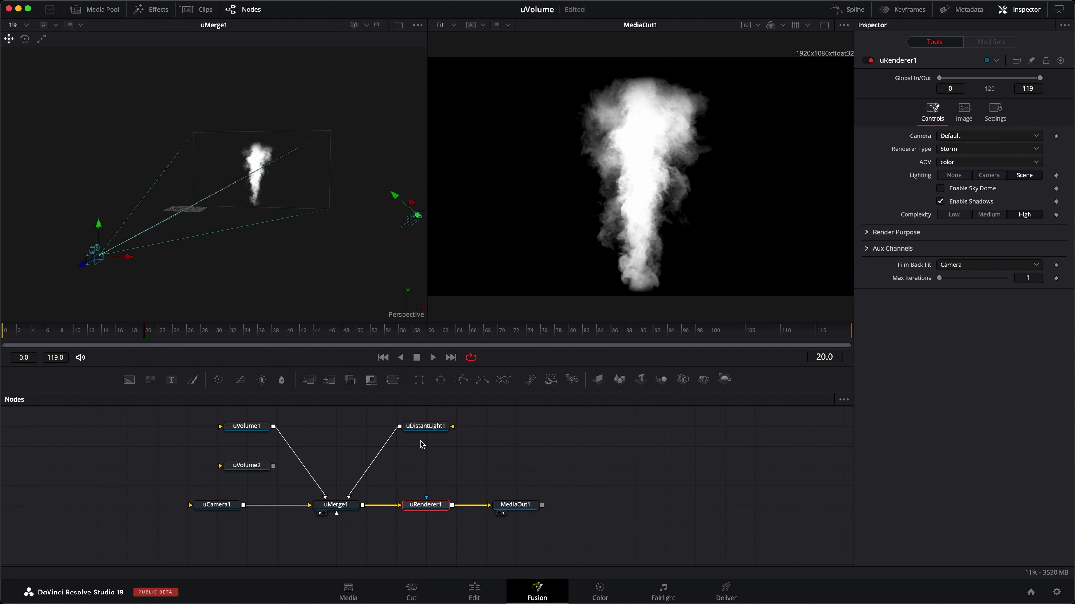
Try an exposure of 5.0 on uDistantLight1 and undo the change.
click(425, 426)
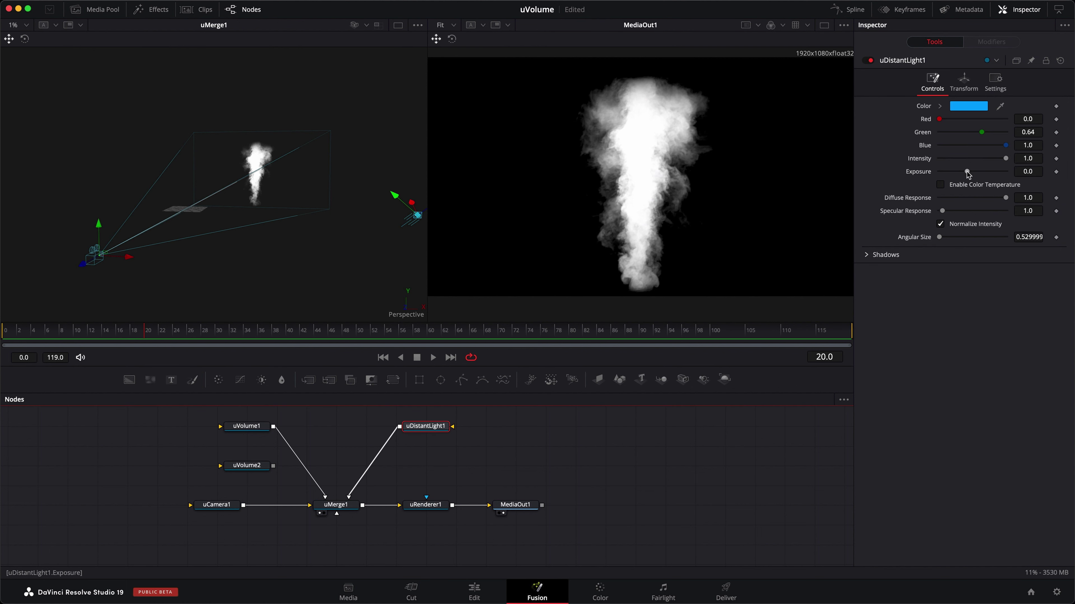
drag(968, 174, 1026, 172)
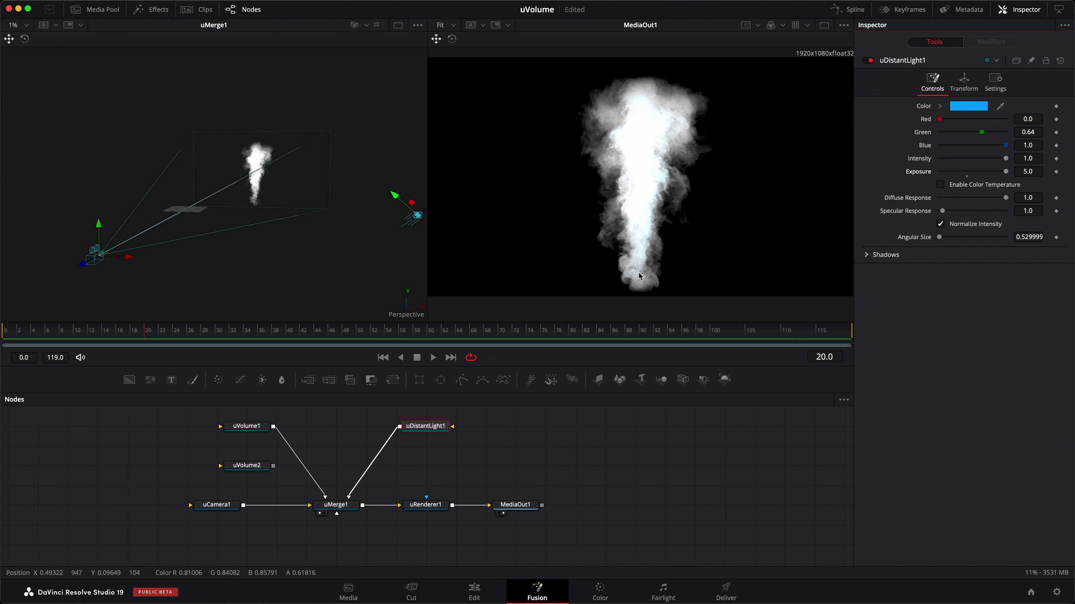
key(super+z)
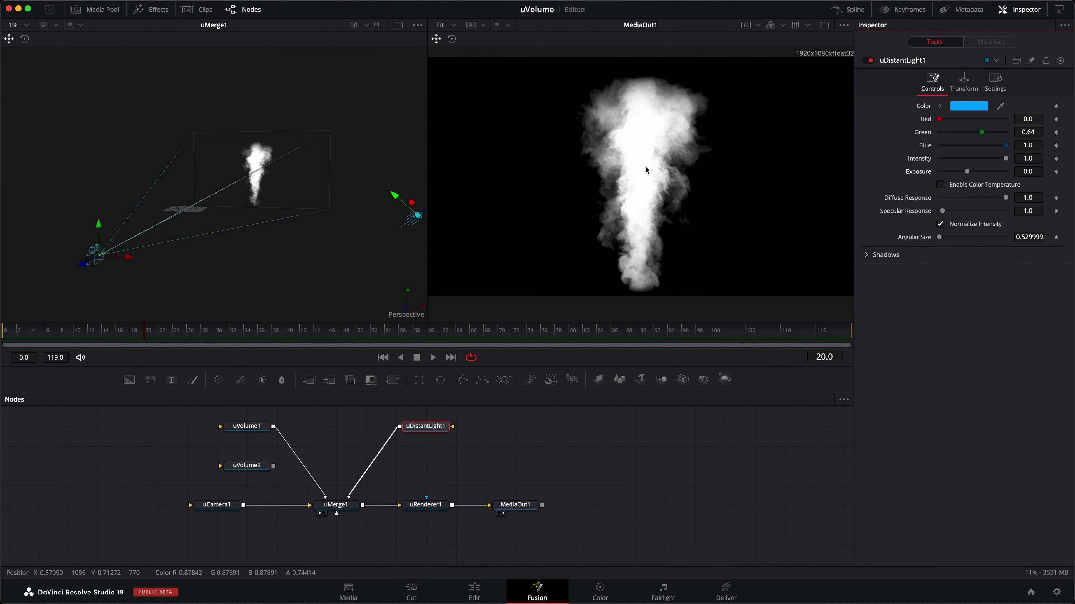
Set uVolume1's density scale to 50 with density (float) as the density field, and switch its emission mode to Field.
click(238, 427)
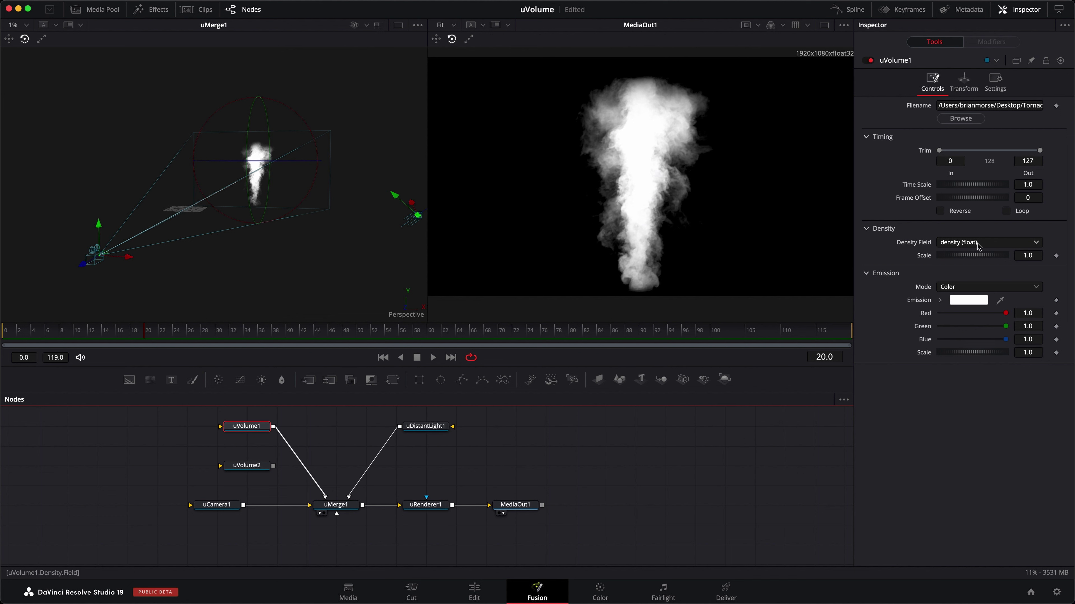
click(986, 246)
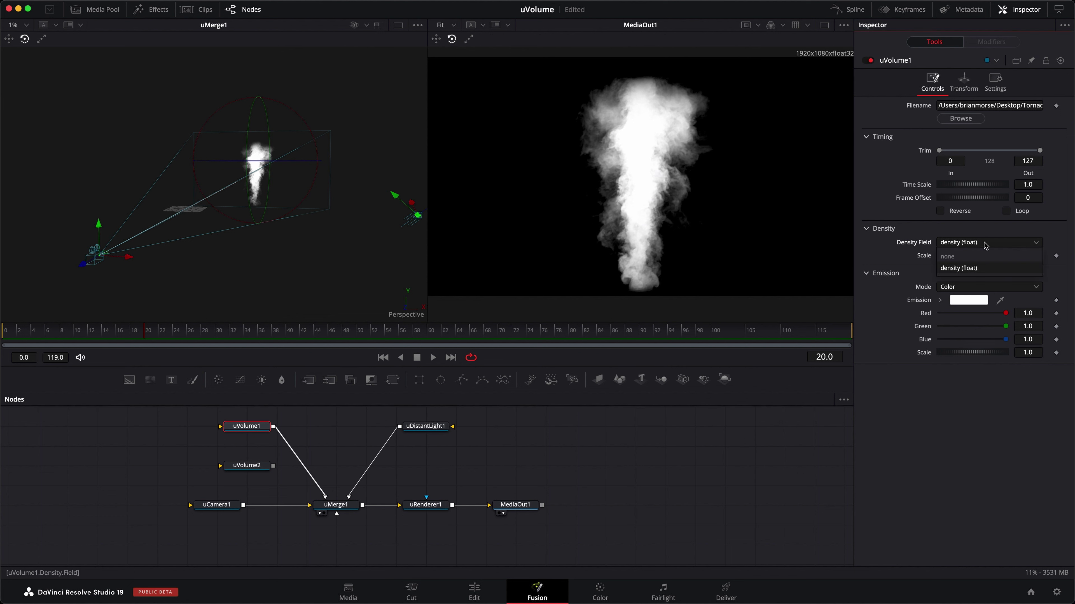
click(956, 269)
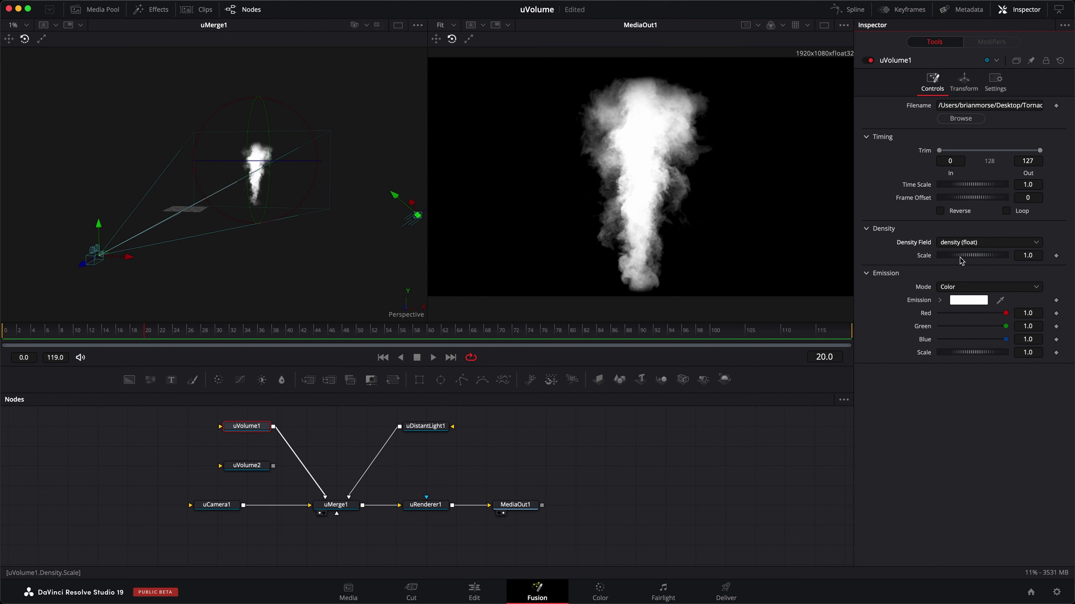
drag(949, 260, 1044, 256)
click(1040, 255)
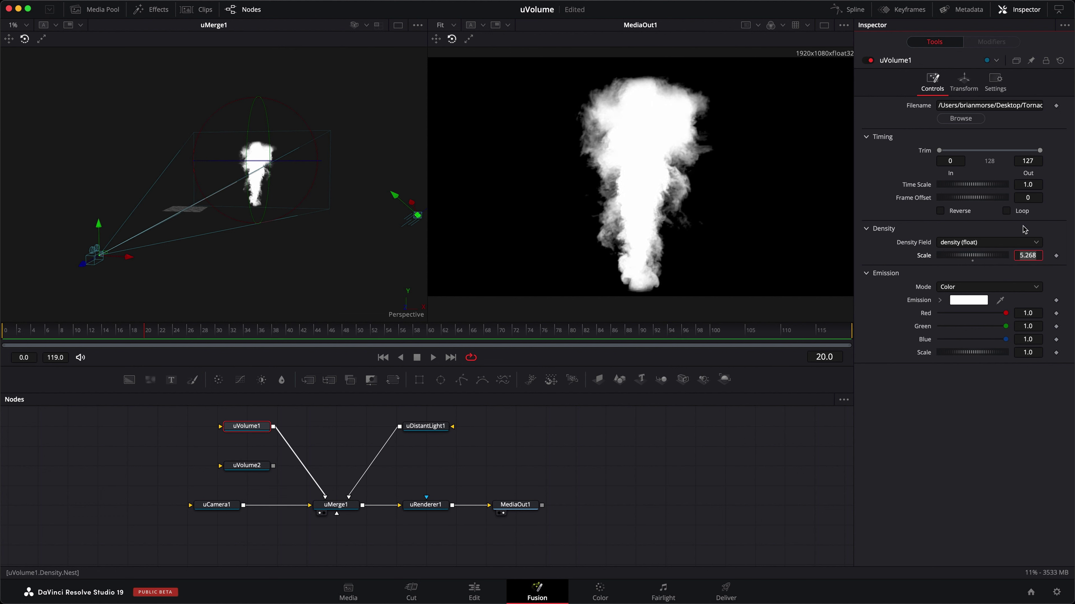
text(50)
key(Tab)
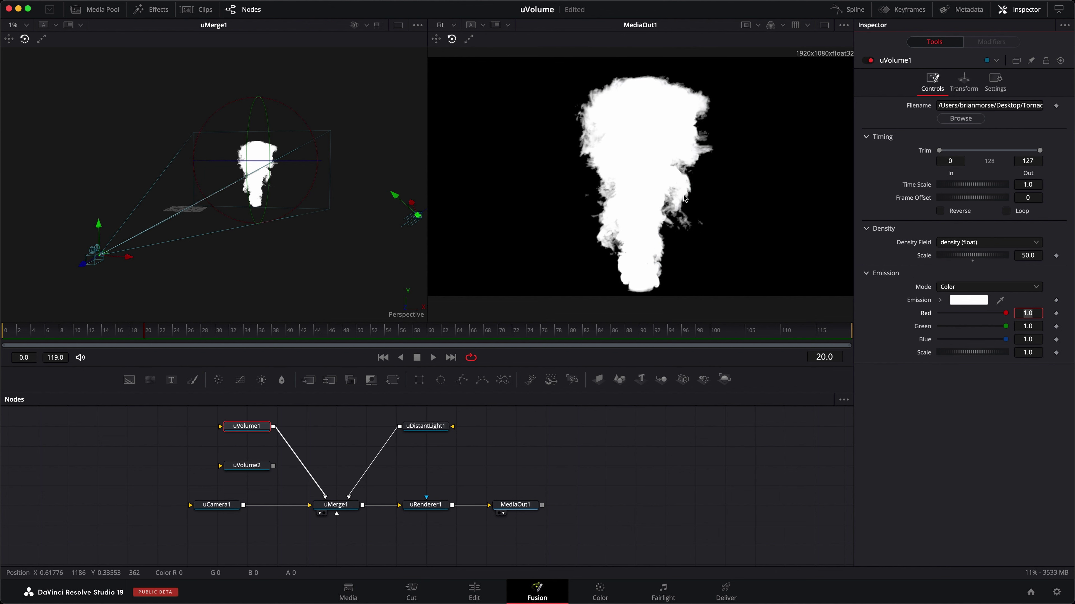
click(969, 288)
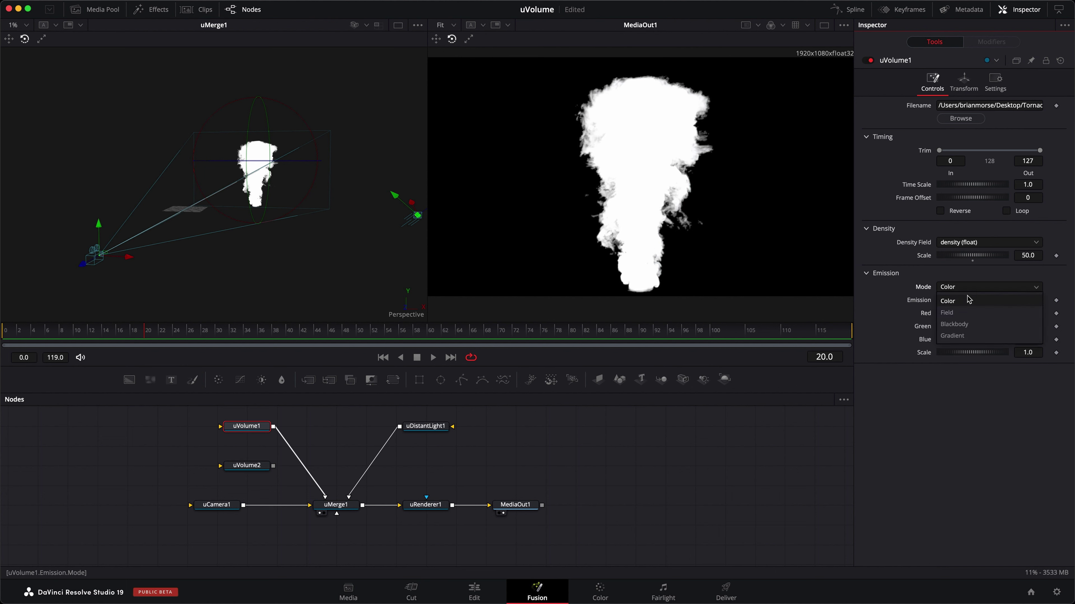
click(955, 314)
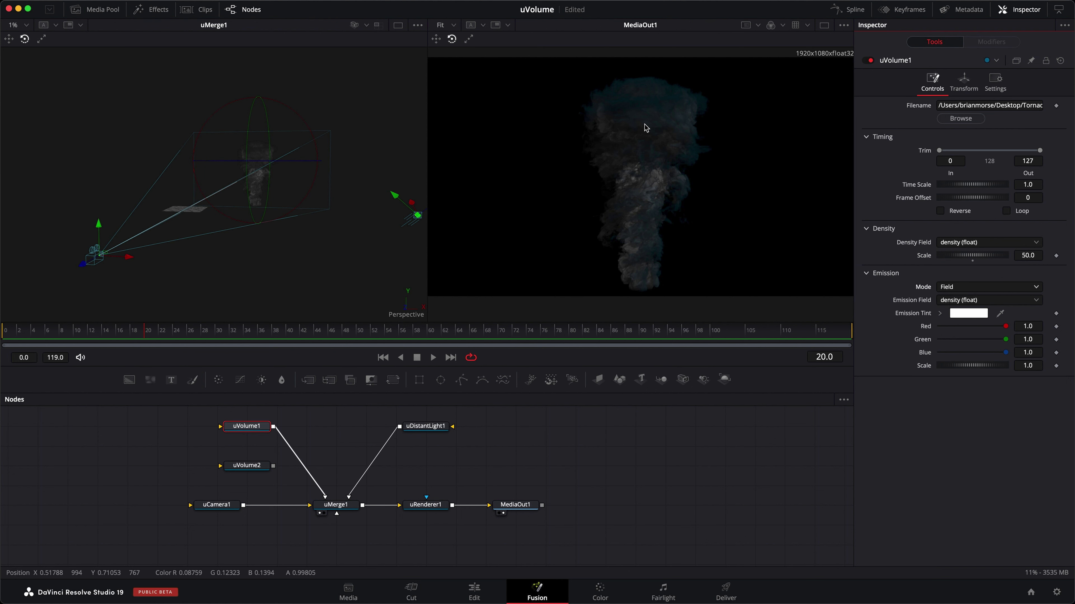
Disconnect uDistantLight1 from uMerge1 to compare the render without it, and reconnect it.
click(425, 429)
drag(355, 486, 407, 468)
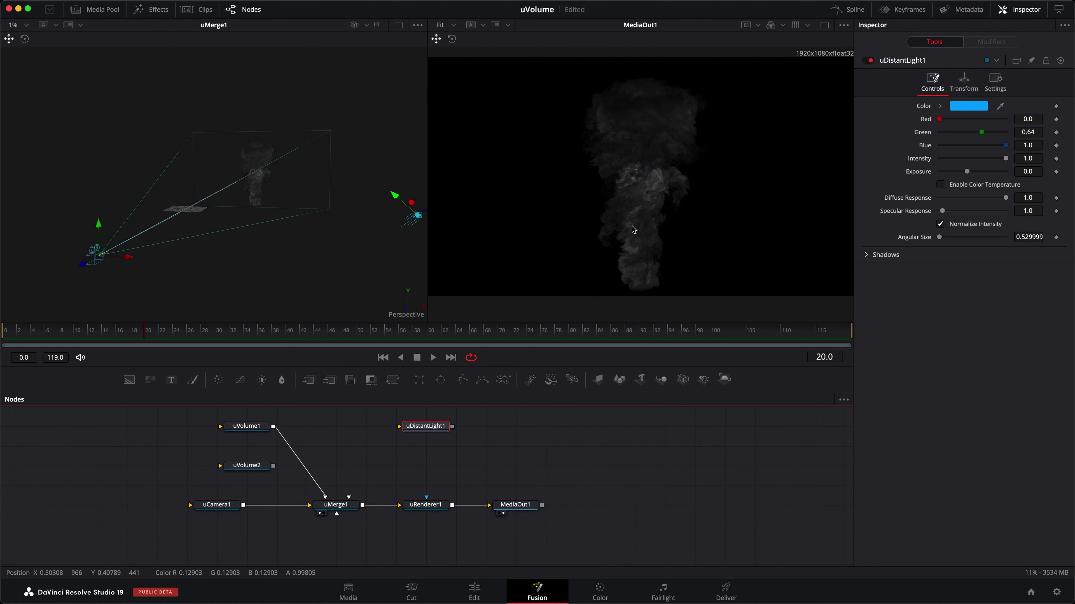
drag(452, 426, 349, 497)
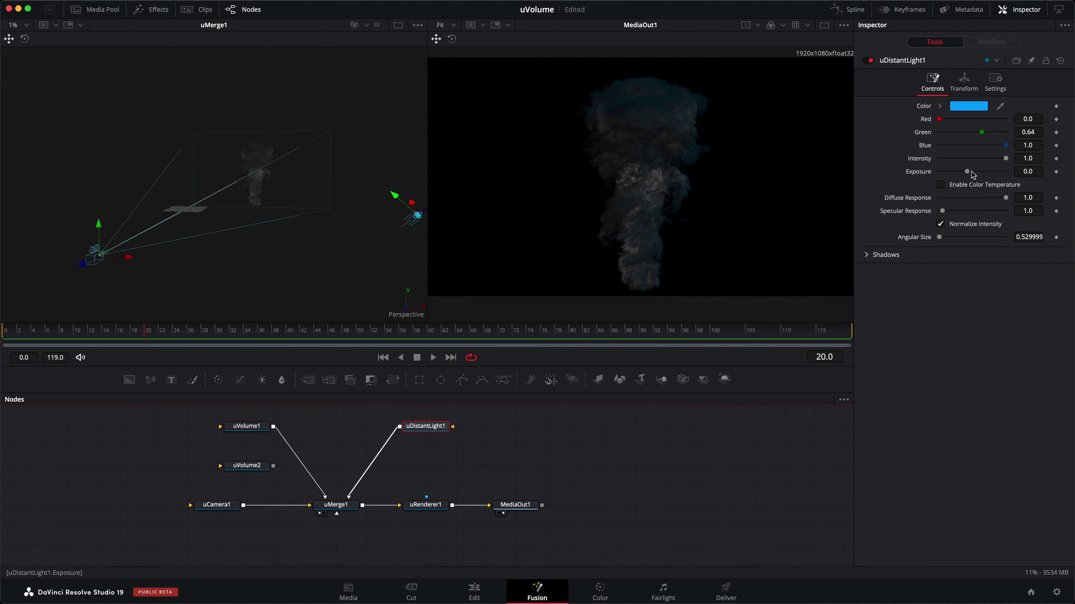
Raise uDistantLight1's exposure to about 1.89 and play part of the animation to check the lit smoke.
drag(972, 175, 979, 174)
click(433, 357)
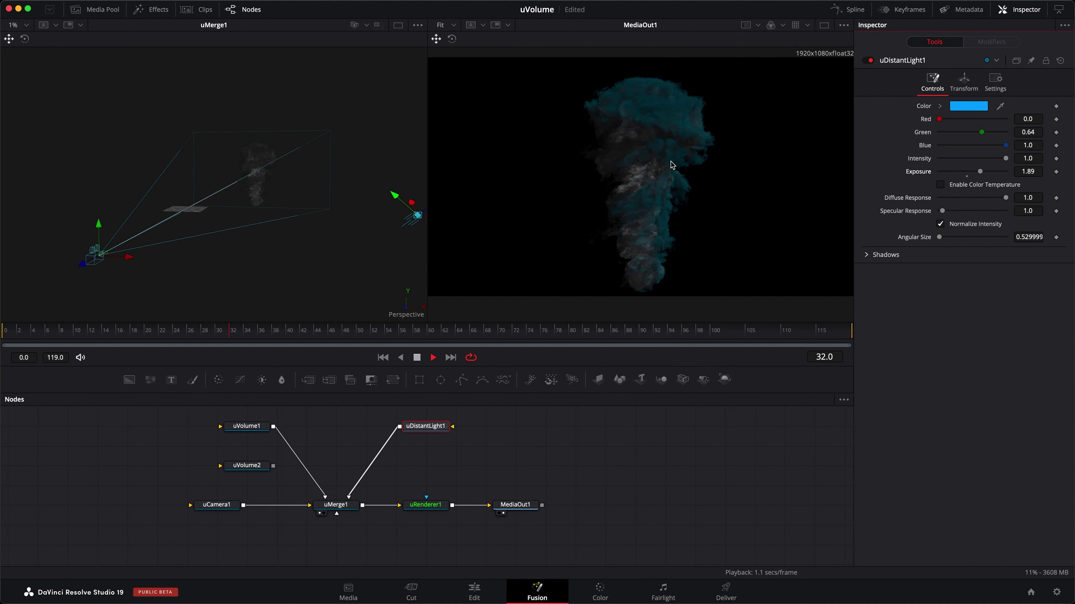
click(417, 358)
Reset uVolume1's density scale to its default of 1.0.
click(248, 426)
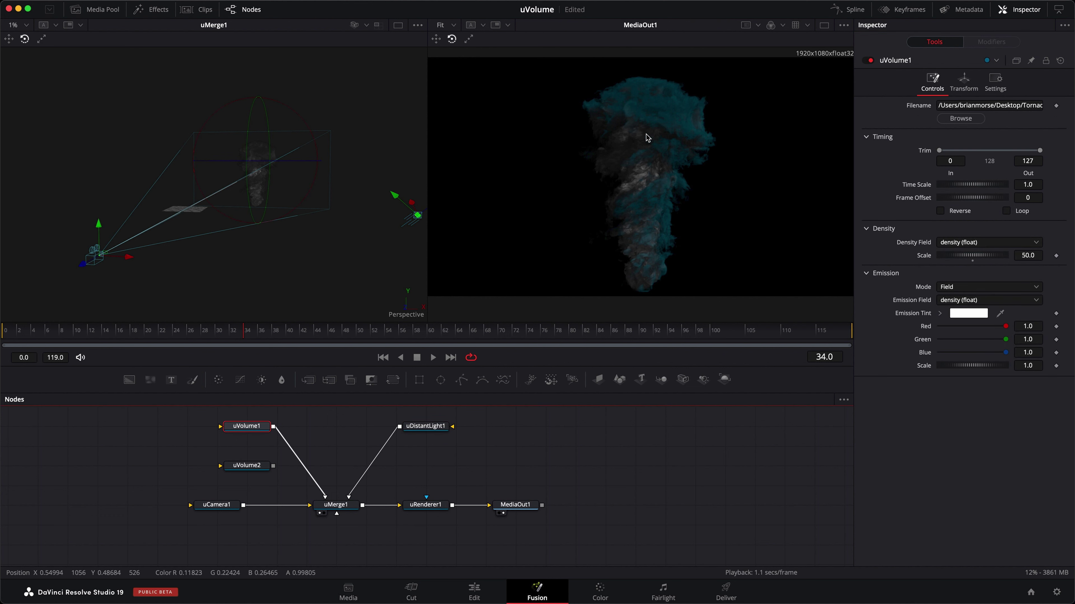
click(972, 261)
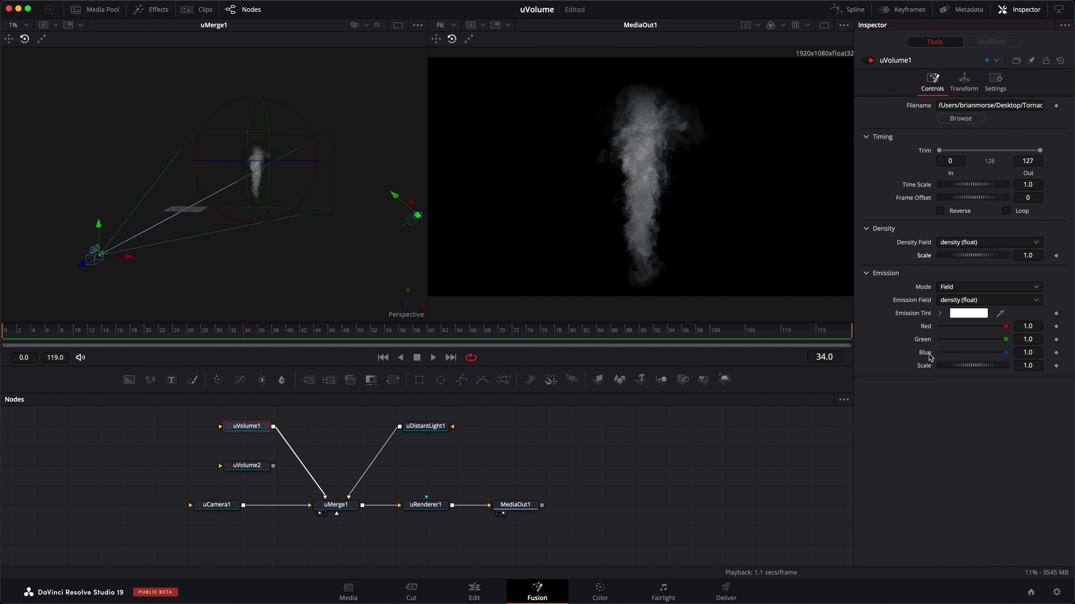
Switch uVolume1's emission mode to Color and make the emission red, with saturation about 0.814 and value about 0.685.
click(971, 293)
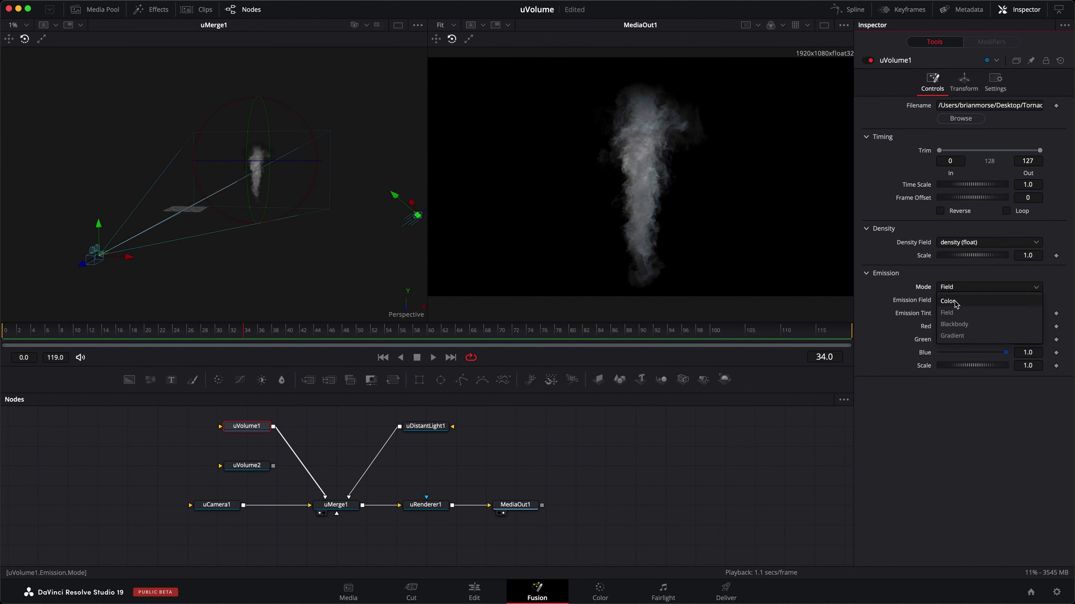
click(952, 304)
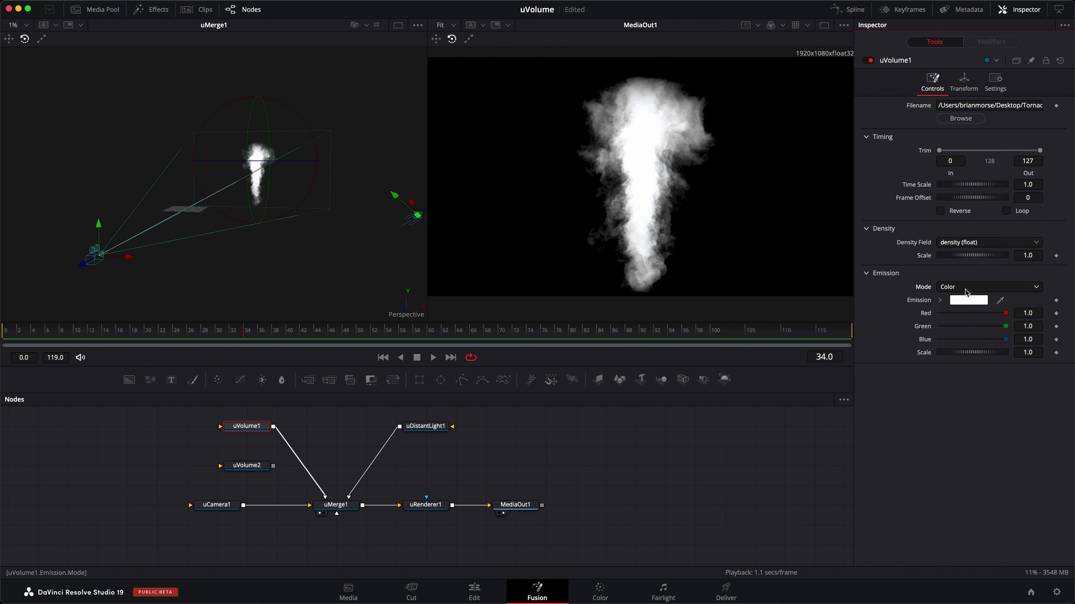
click(940, 302)
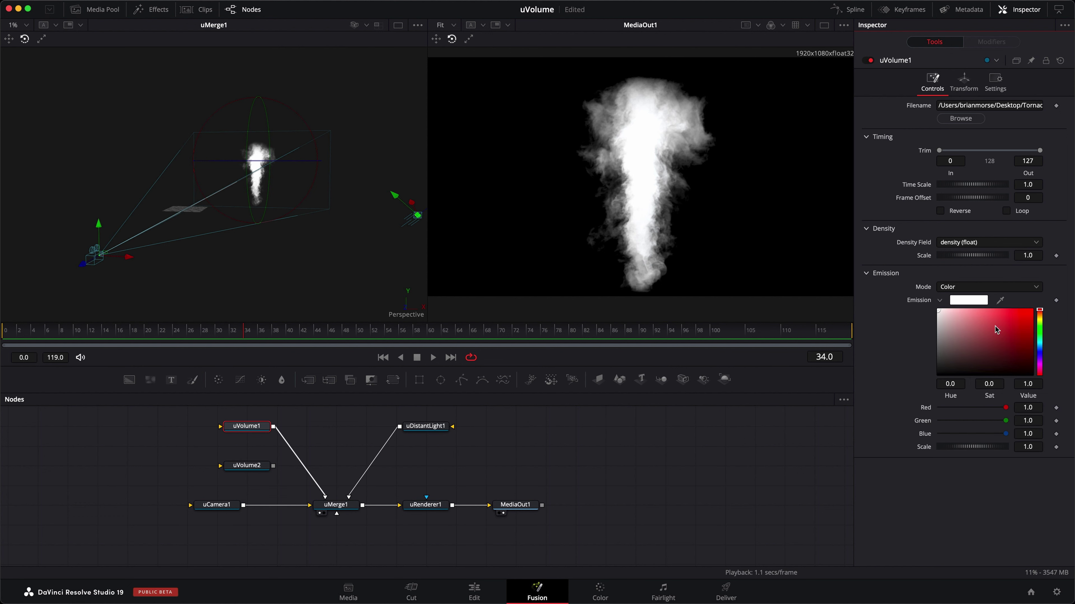
drag(959, 320, 1015, 330)
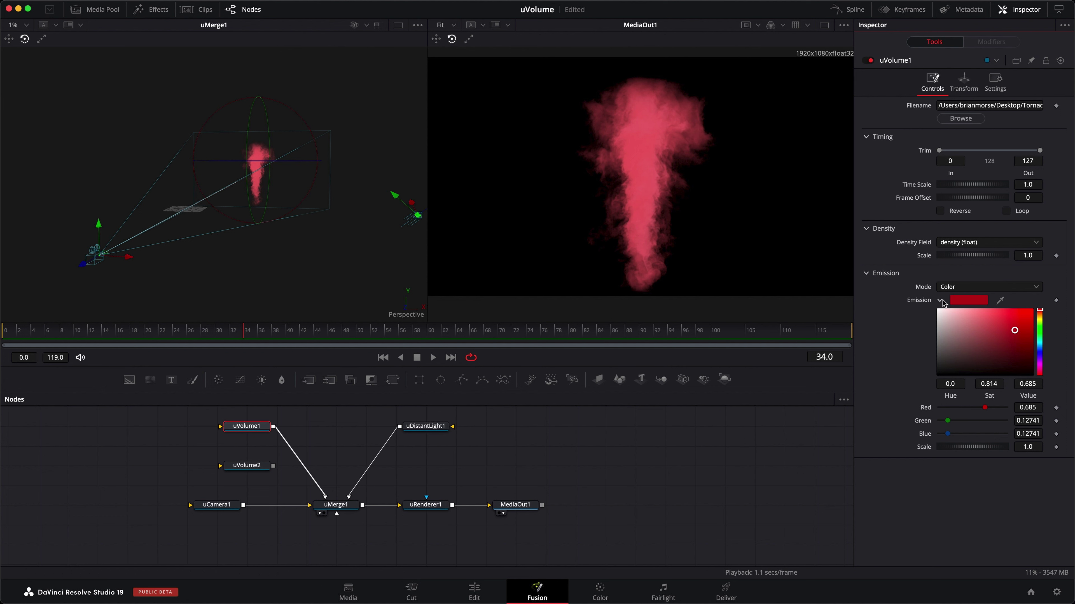
Switch uVolume1's emission mode to Field and set a brighter red emission tint, with saturation about 0.913 and value about 0.858.
click(953, 290)
click(951, 314)
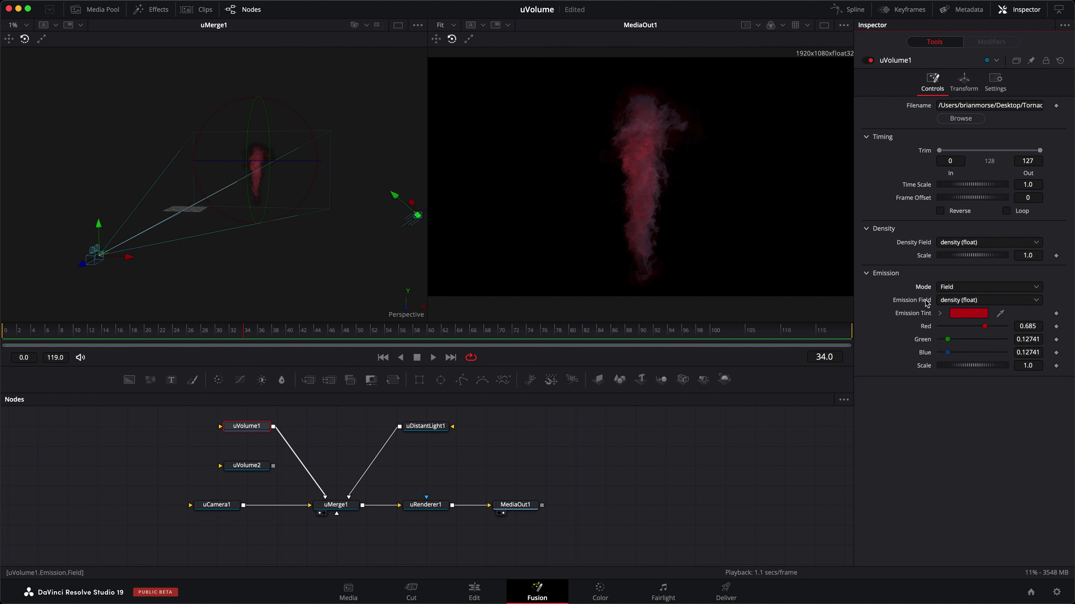
click(939, 313)
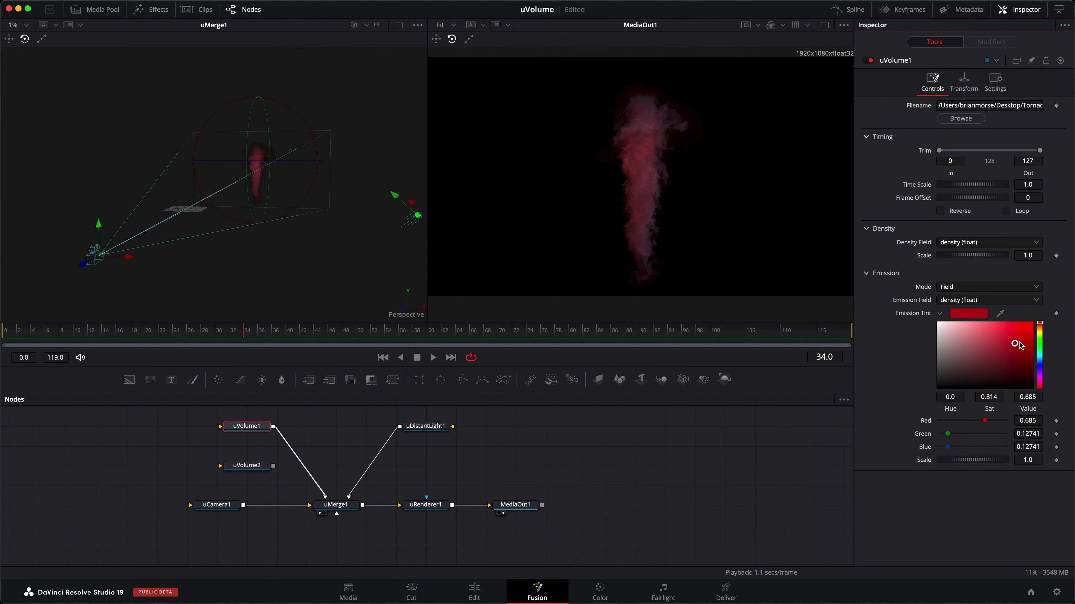
drag(1018, 343, 1024, 332)
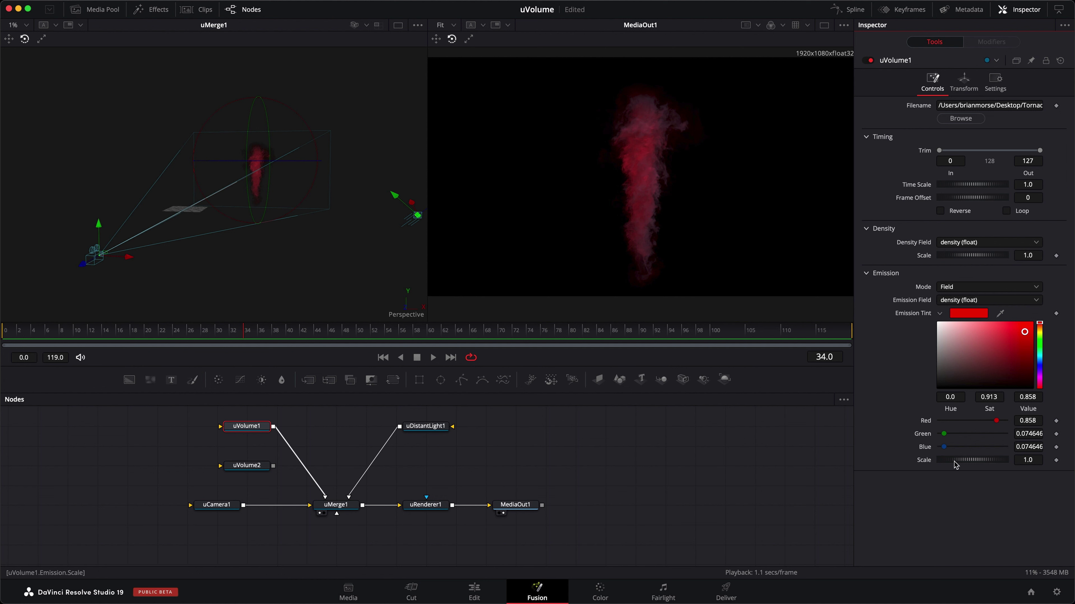
Try a low emission scale of about 0.152 on uVolume1, and raise it to about 5.977.
drag(983, 460, 933, 461)
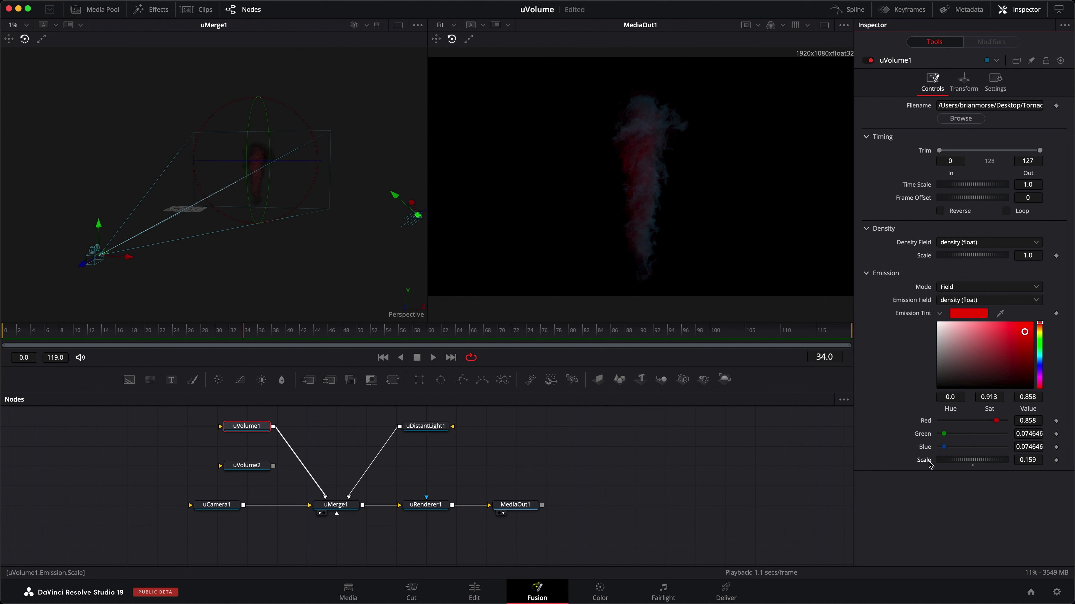
drag(928, 462, 928, 461)
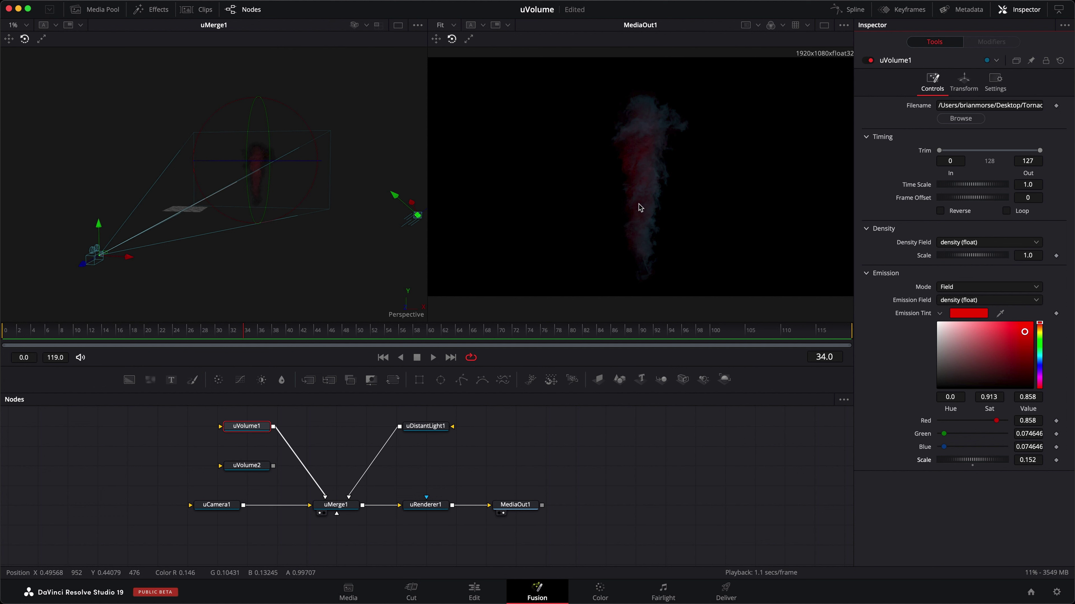
mouse_move(975, 463)
mouse_down()
mouse_move(1013, 465)
mouse_move(959, 467)
mouse_move(995, 466)
mouse_up()
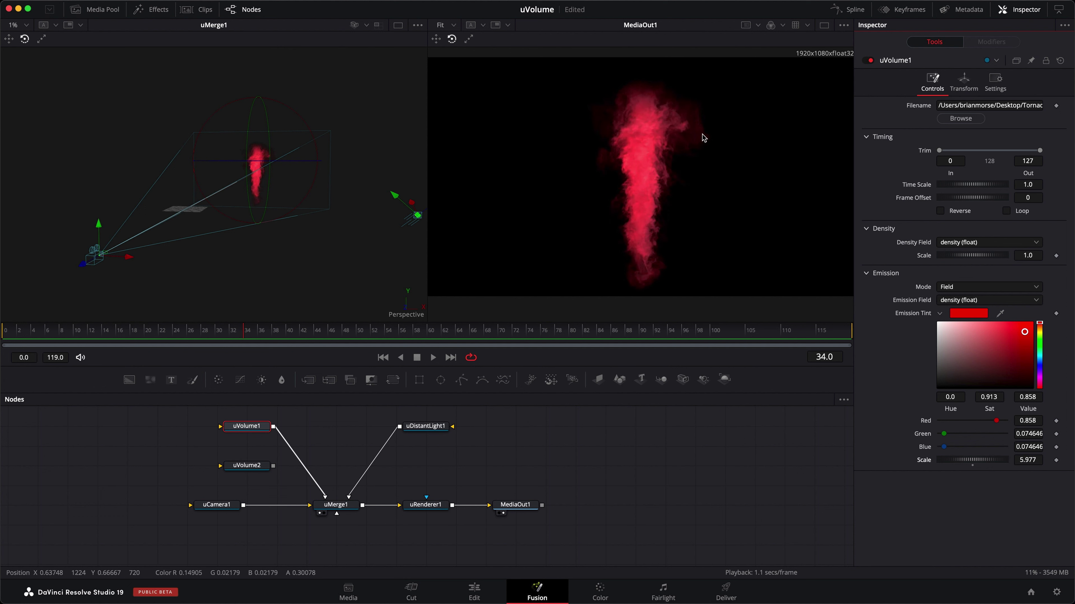
Reset uVolume1's emission tint to white and its emission scale to 1.0.
click(685, 147)
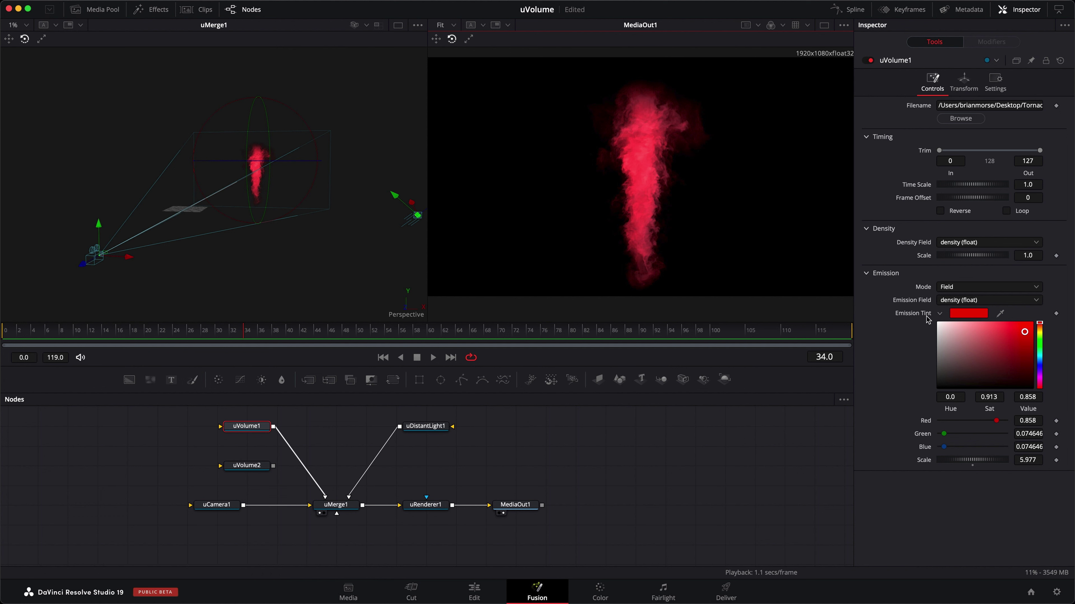
click(939, 328)
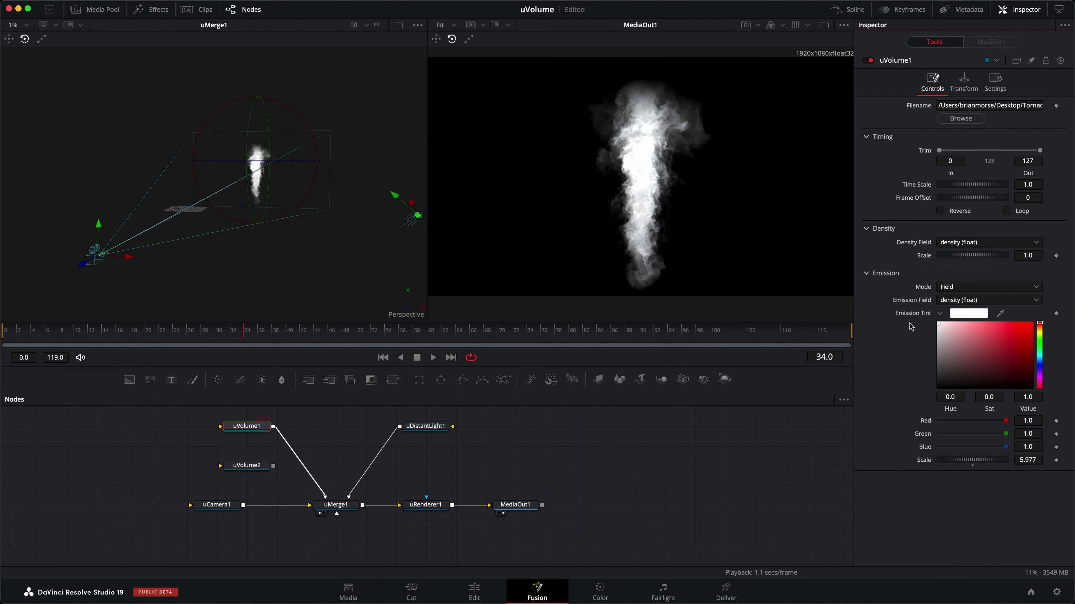
double_click(973, 463)
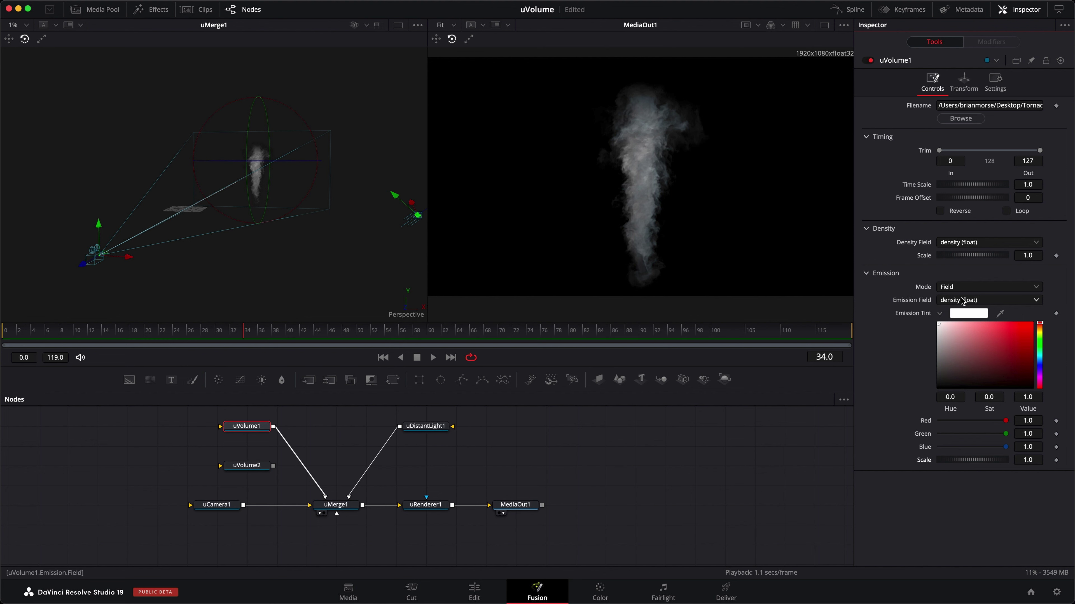
Switch uVolume1's emission mode to Blackbody, keep density (float) as its temperature field, and raise the temperature to 12500.
click(973, 288)
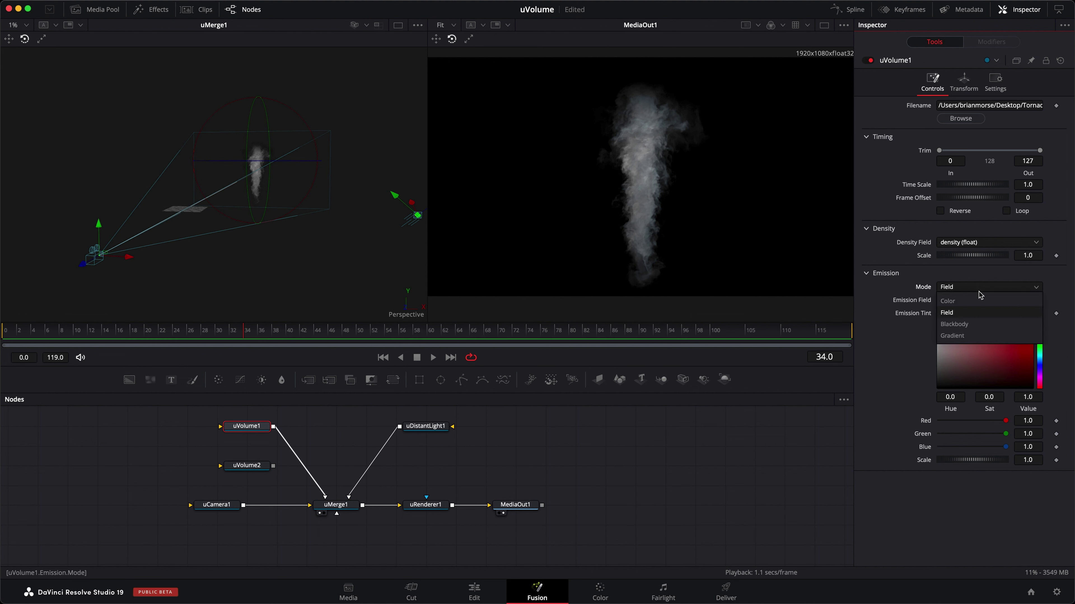
click(952, 325)
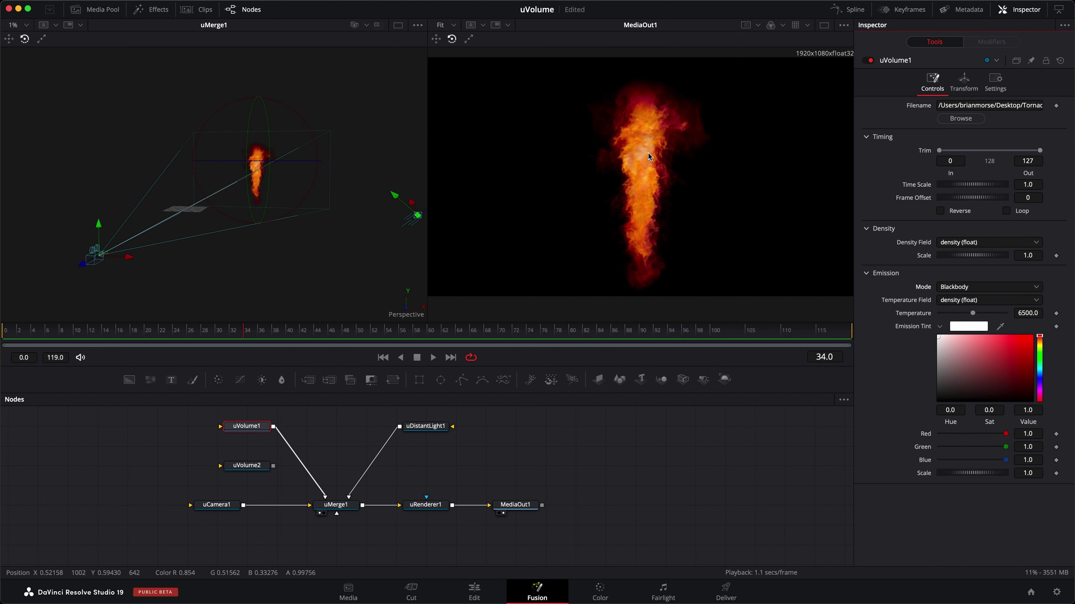
click(961, 301)
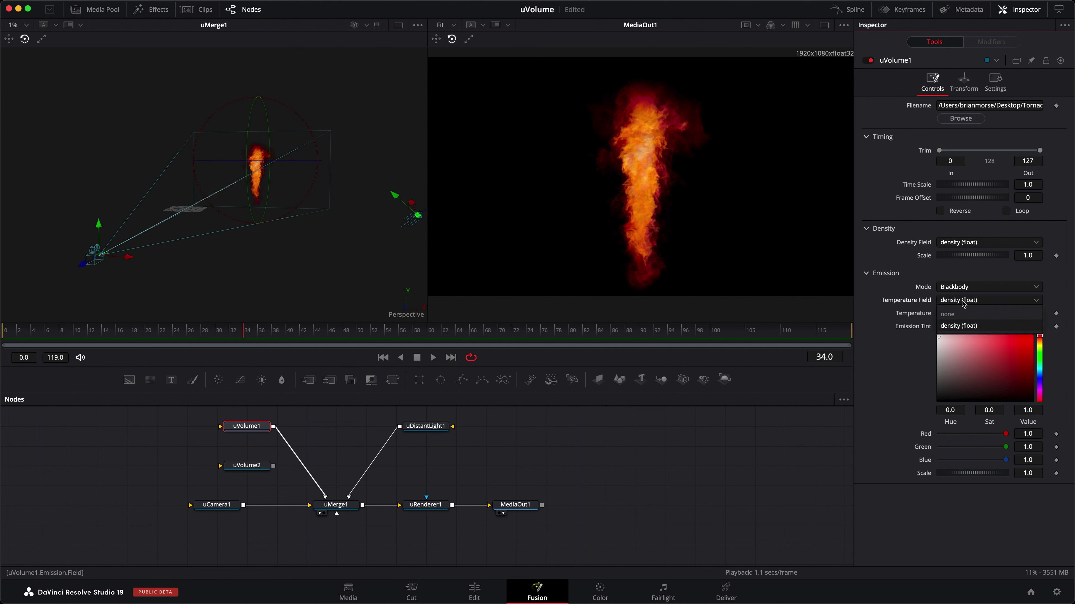
click(902, 305)
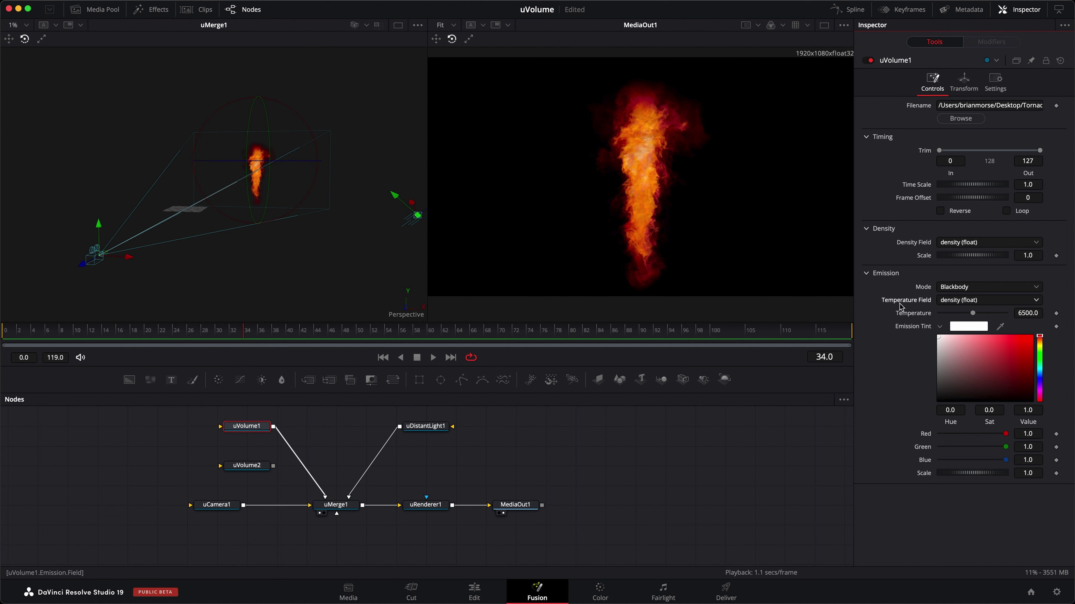
drag(972, 313, 1019, 320)
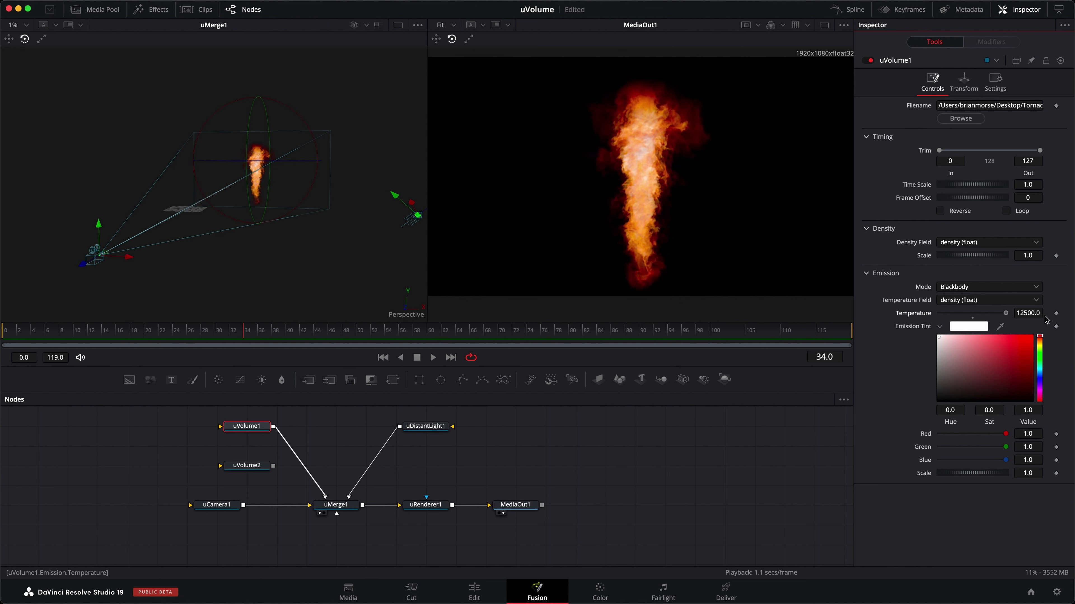
Go to frame 40, try an emission scale of about 3.913 on uVolume1, and reset the scale to 1.0.
drag(278, 335, 288, 335)
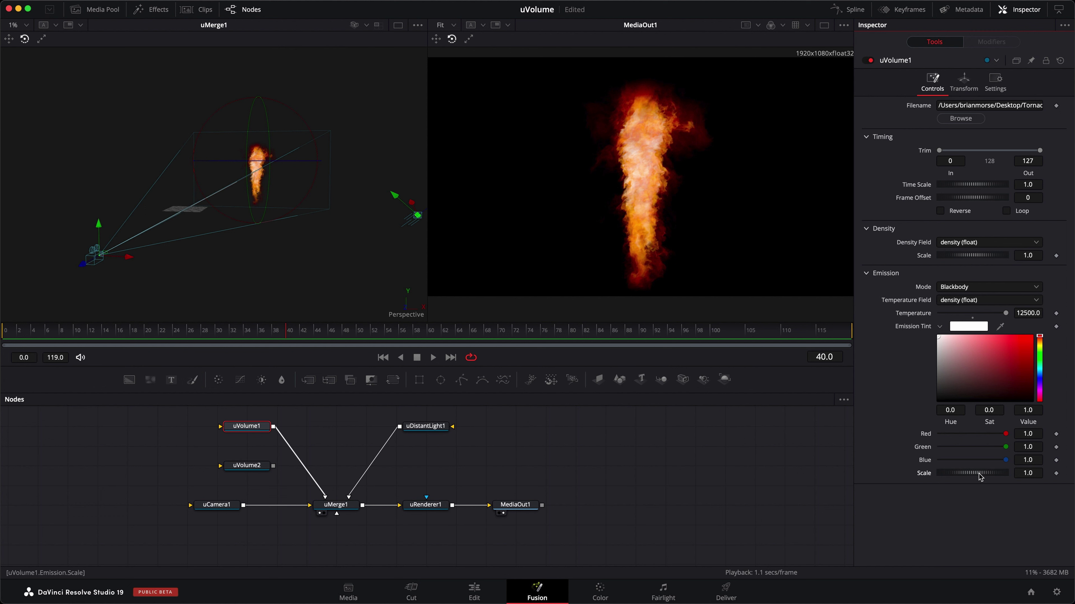
drag(974, 477, 1073, 478)
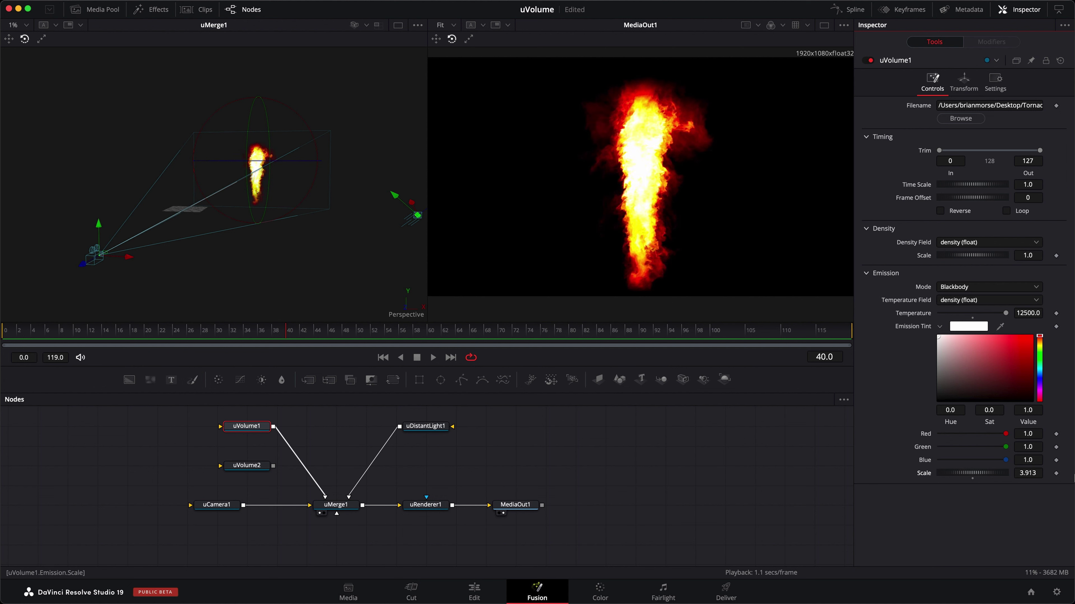
double_click(972, 478)
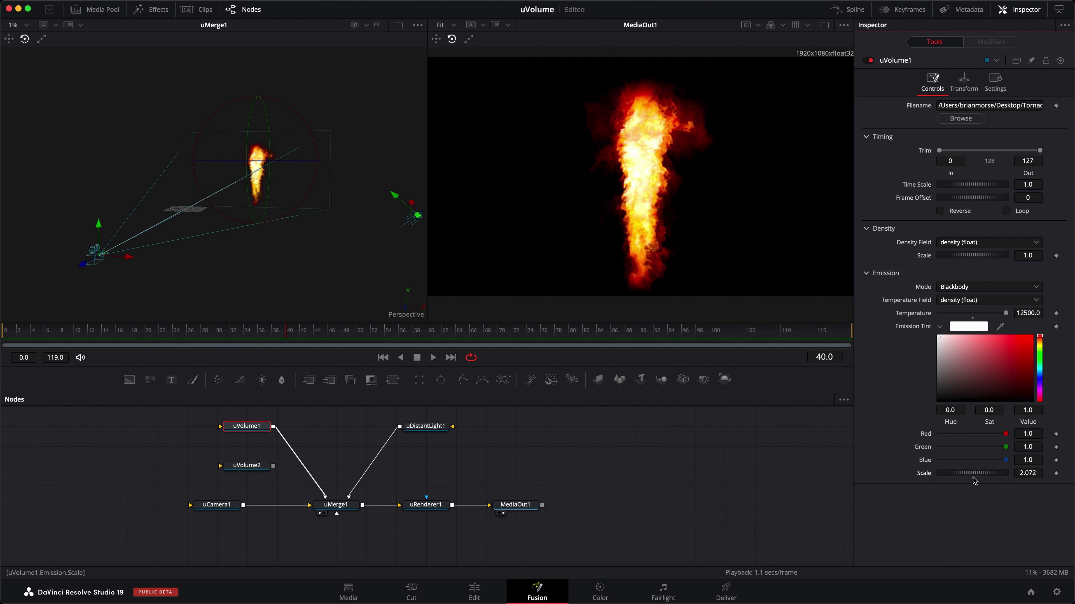
Switch uVolume1's emission mode to Gradient and make the gradient's start colour yellow, with hue about 0.152 and full saturation and value.
click(967, 288)
click(957, 341)
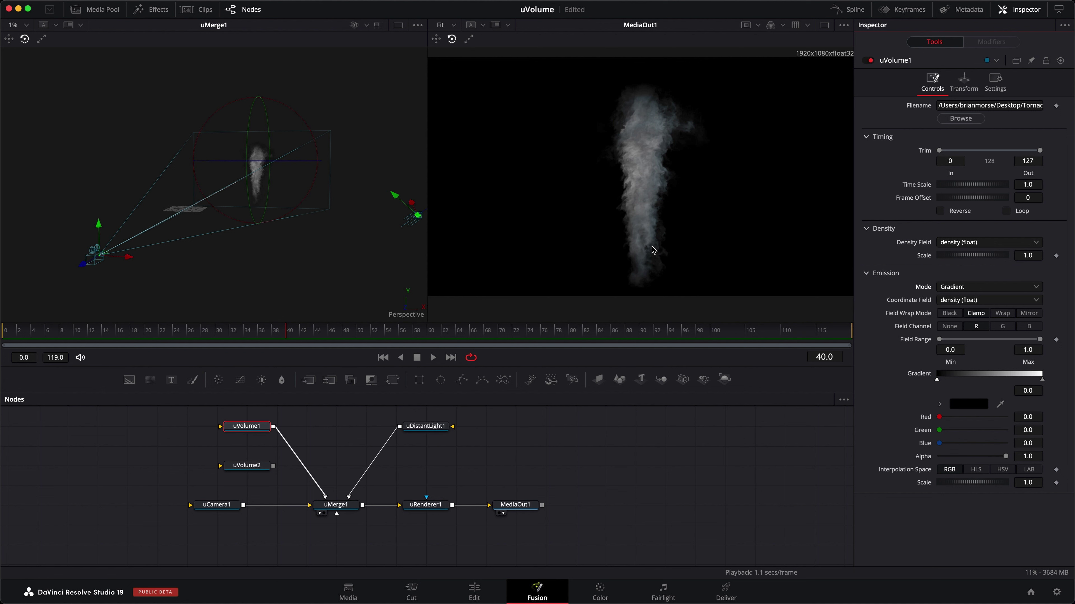
click(937, 380)
click(940, 406)
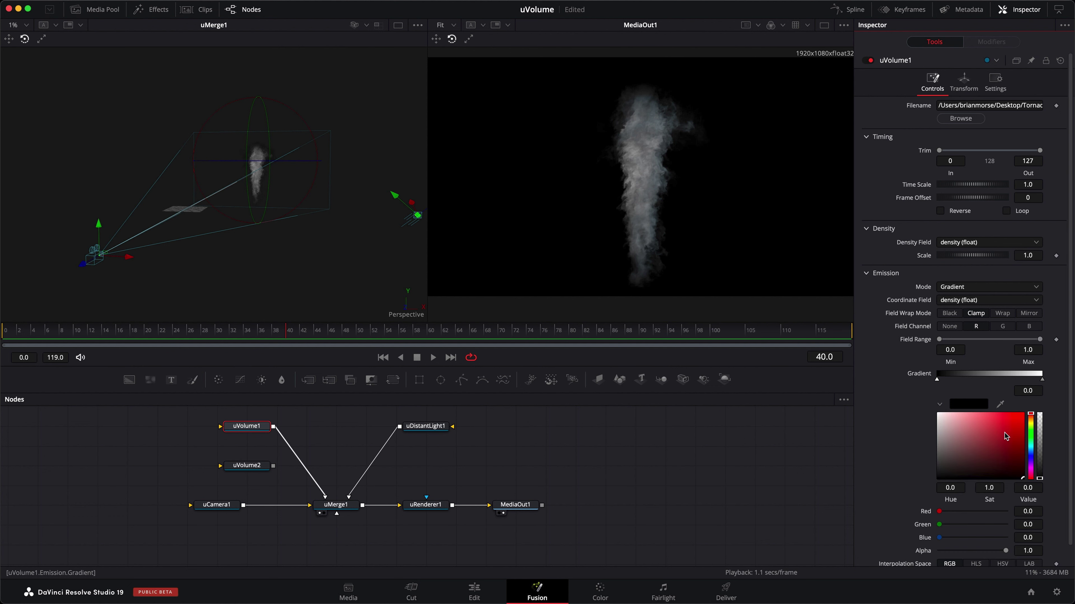
click(1033, 424)
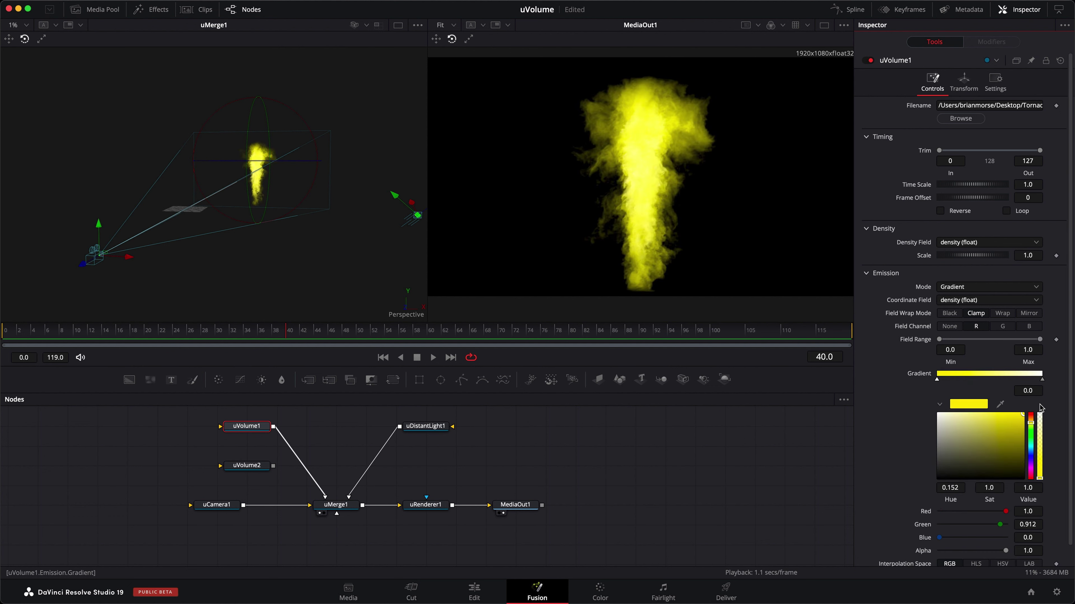
Make the gradient's end colour green, with hue about 0.312, saturation 1.0 and value about 0.921.
click(1042, 380)
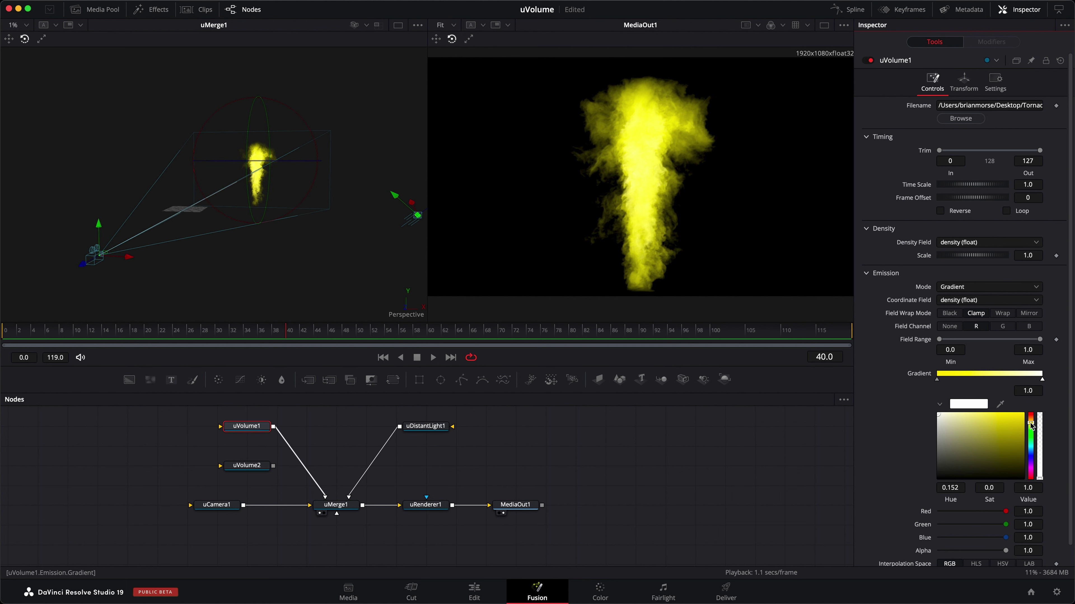
mouse_move(1030, 424)
mouse_down()
mouse_move(1031, 433)
mouse_move(1024, 419)
mouse_up()
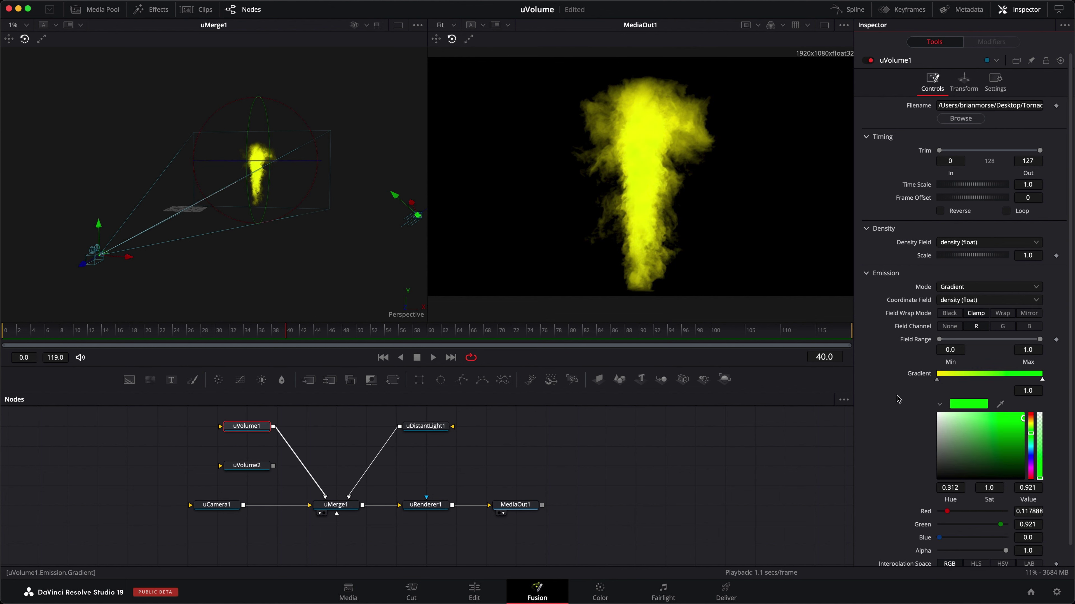
click(941, 404)
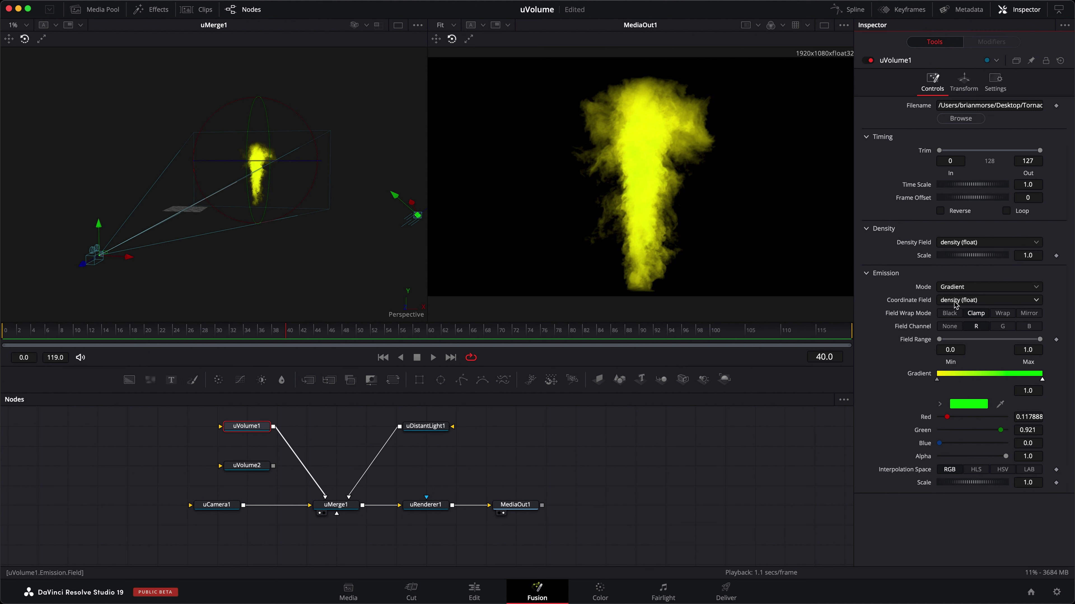
Try a field range maximum of about 0.083 and a green stop position of about 0.234, restoring each to 1.0.
drag(1039, 339, 953, 340)
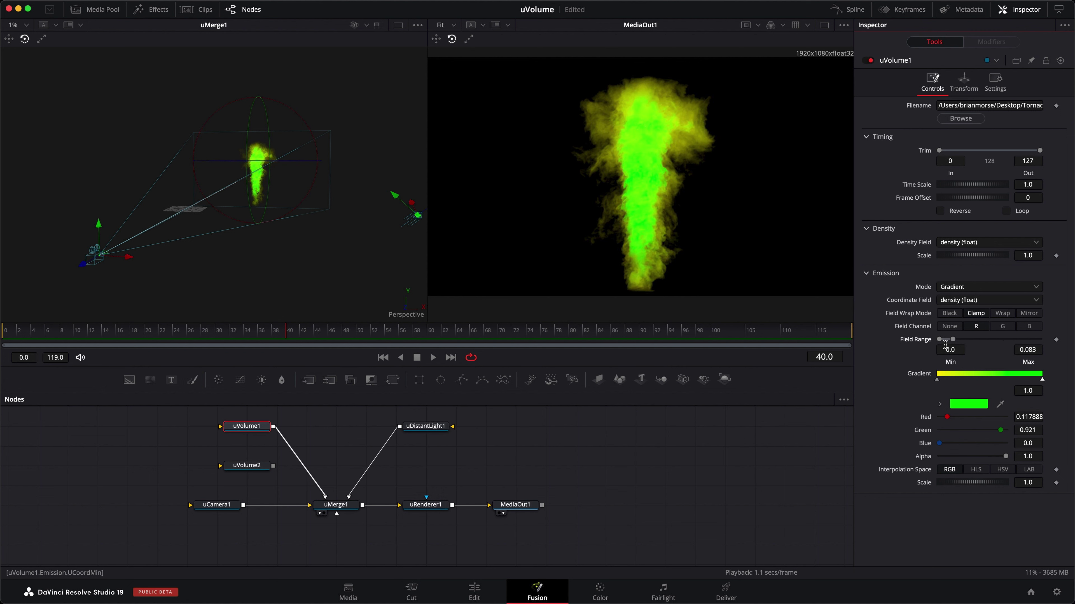
drag(947, 343, 1041, 341)
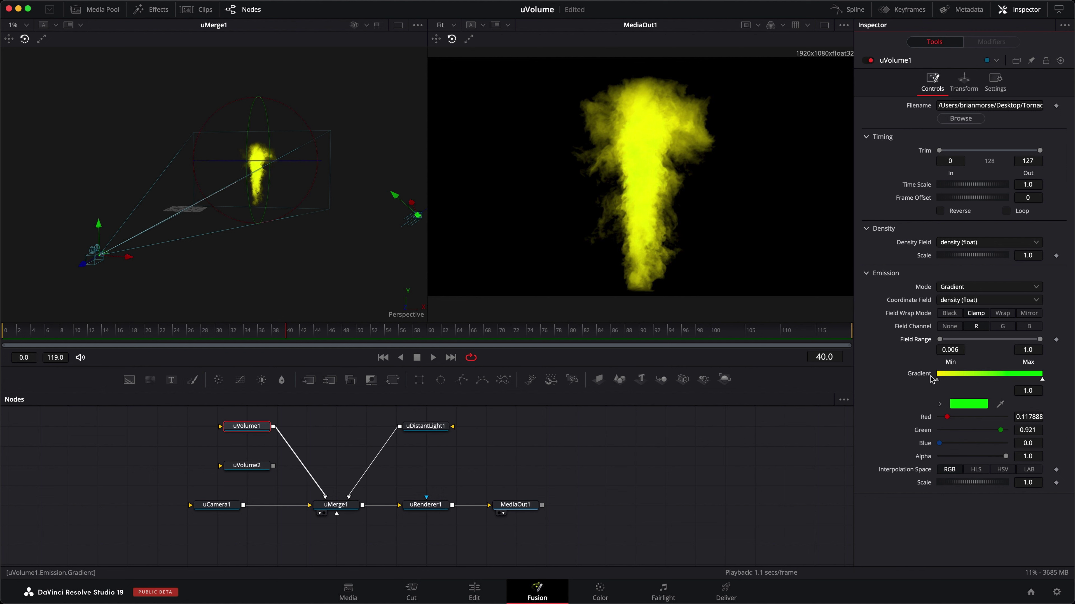
drag(1043, 382, 961, 383)
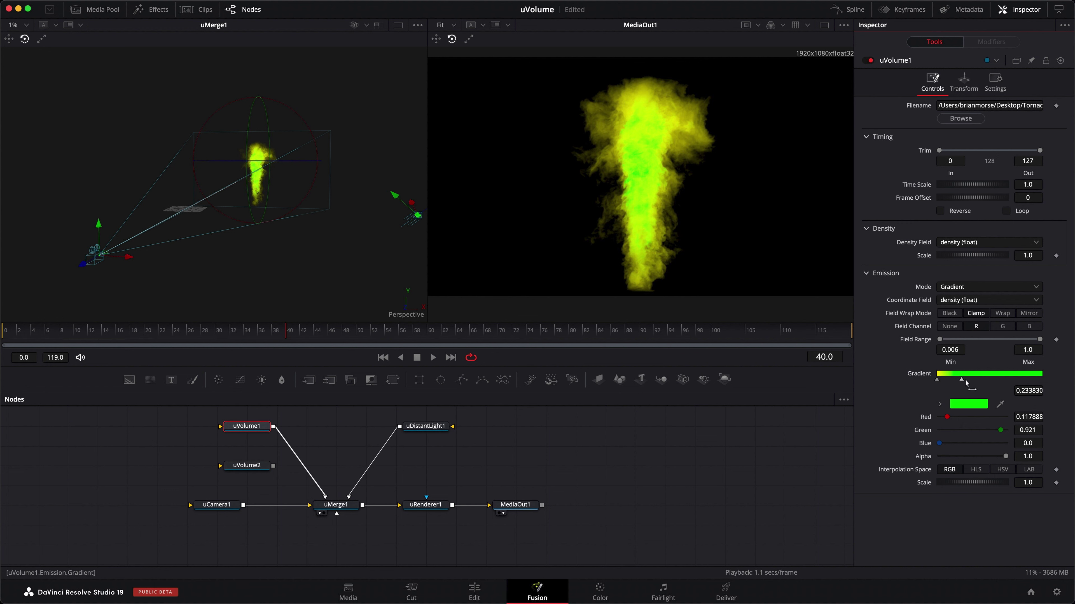
drag(963, 381, 1042, 380)
Try the green gradient stop at about 0.184 with an emission scale of about 1.471, and return both to 1.0.
drag(983, 483, 986, 483)
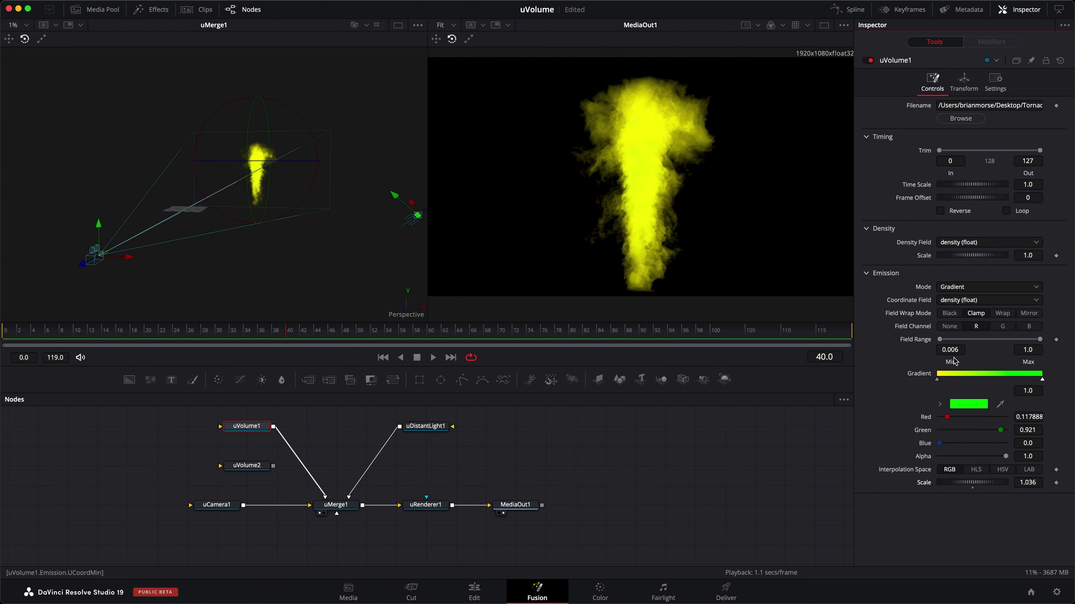
drag(1042, 381, 957, 382)
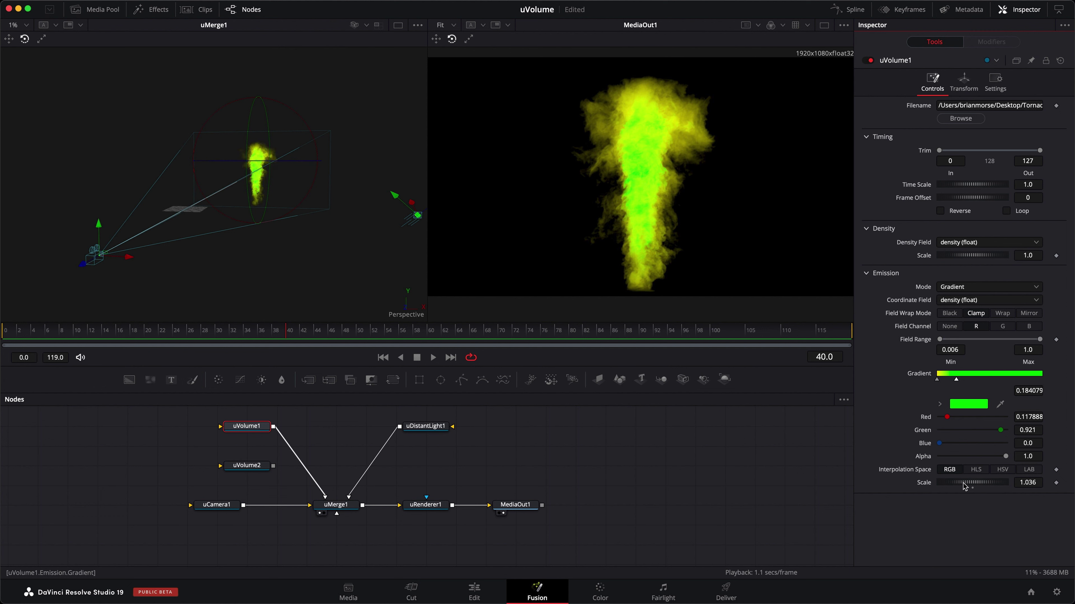
drag(964, 483, 990, 483)
double_click(991, 483)
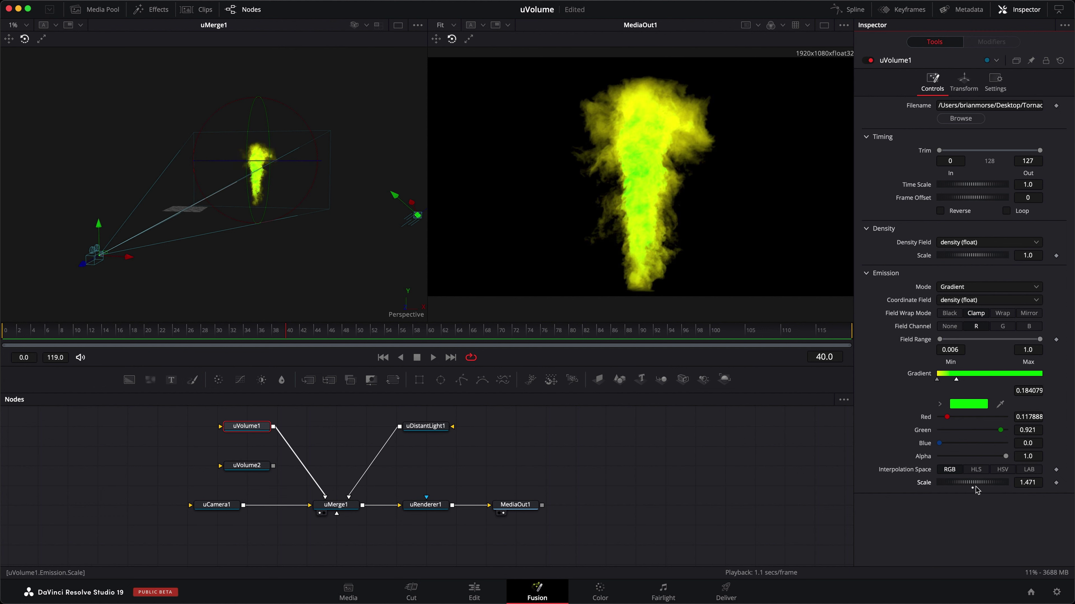
drag(957, 381, 1071, 386)
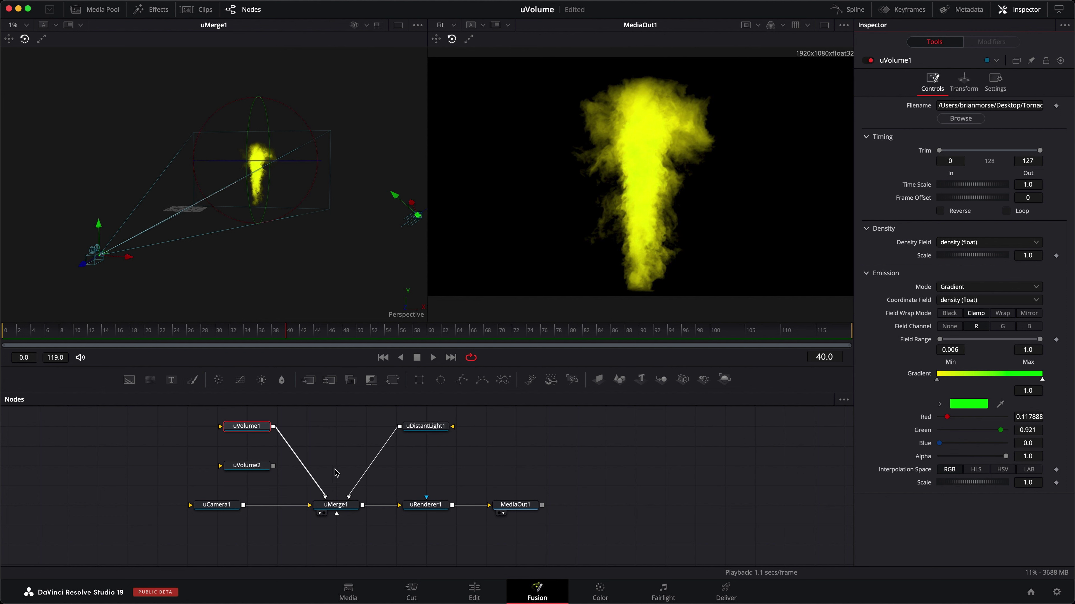
Connect uVolume2 to uMerge1 in place of uVolume1, select it, and scrub through its animation to frame 69.
drag(274, 466, 325, 499)
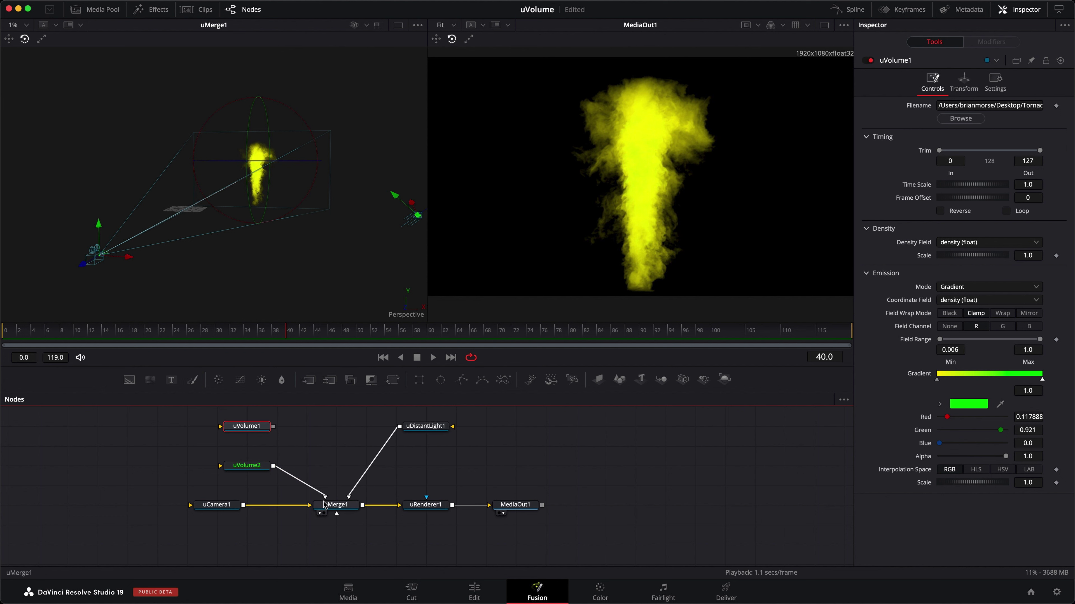
click(248, 467)
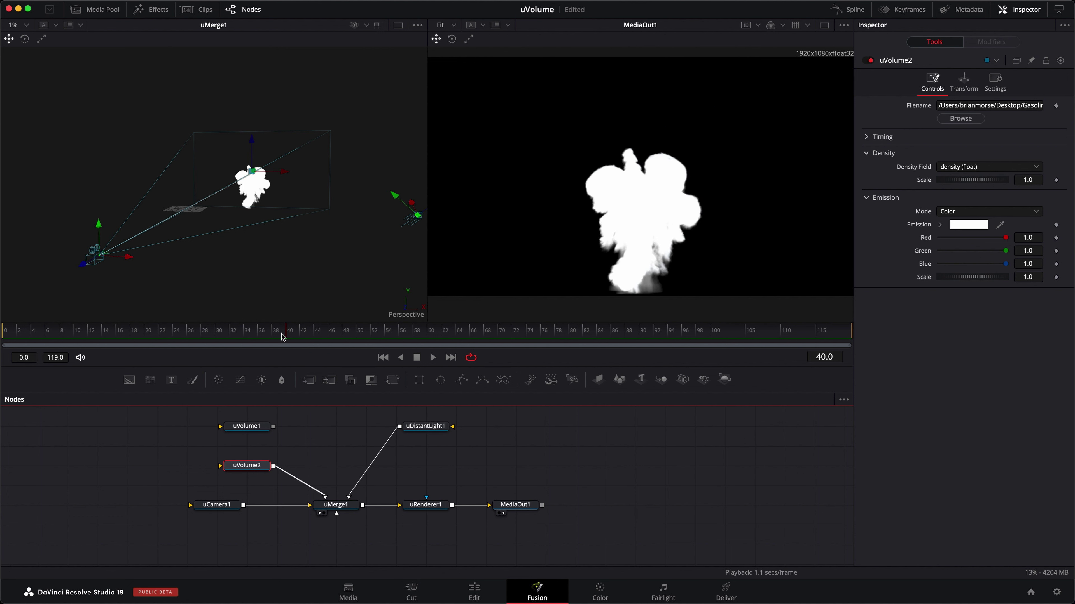
drag(283, 337, 5, 338)
drag(134, 347, 490, 338)
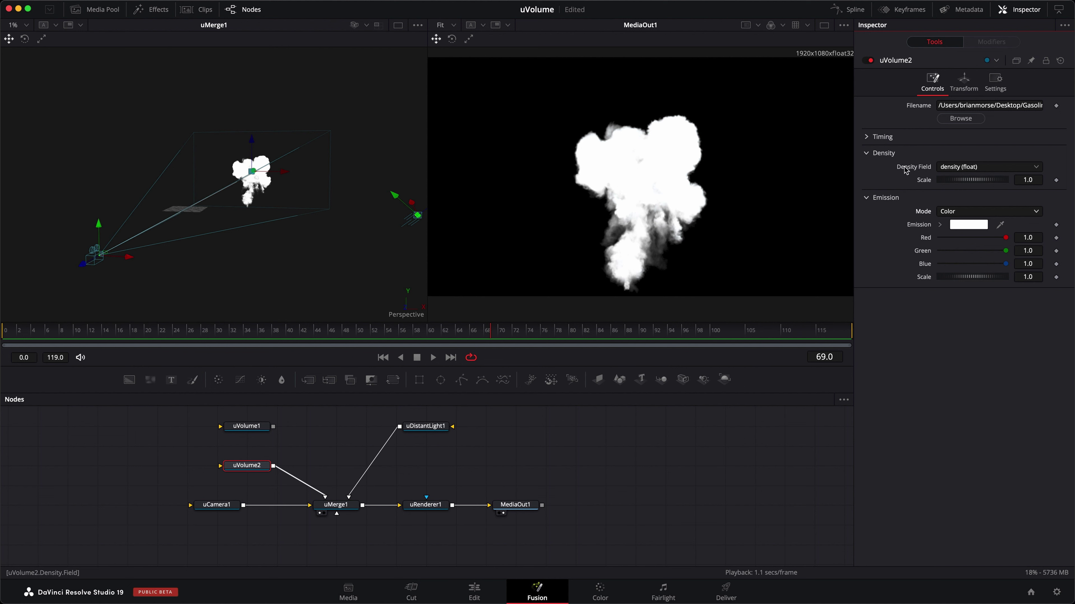
Keep density (float) as uVolume2's density field, switch its emission mode to Blackbody, and view frame 67.
click(973, 170)
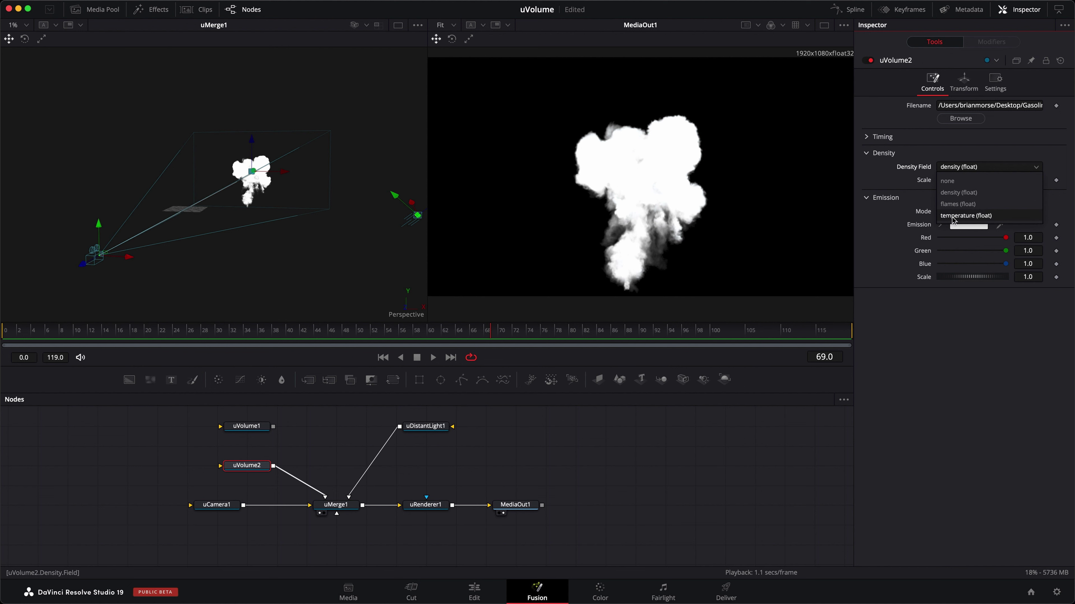
click(947, 193)
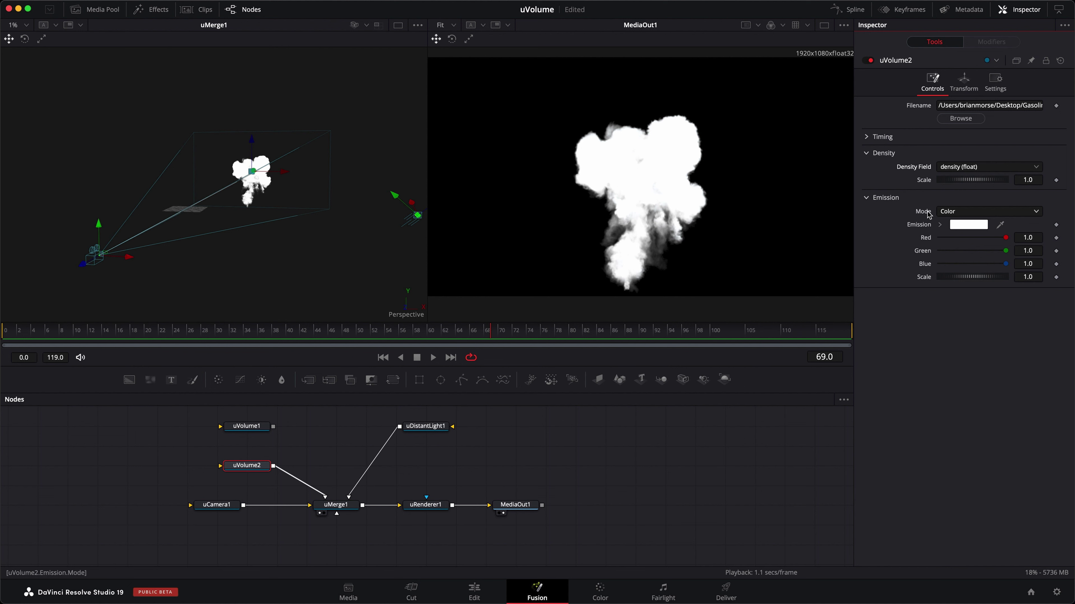
click(958, 212)
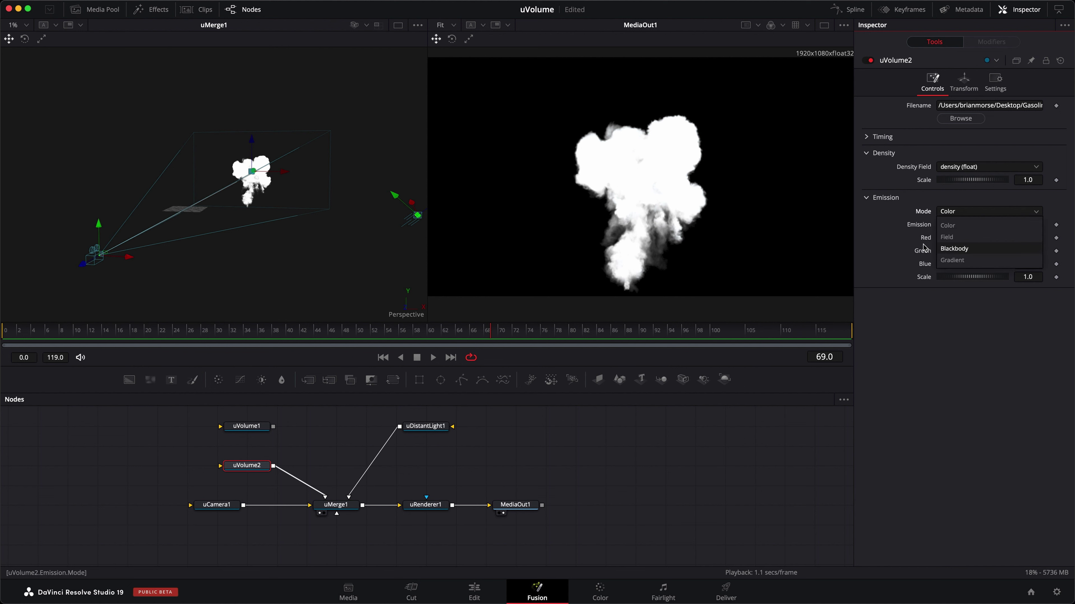
click(954, 248)
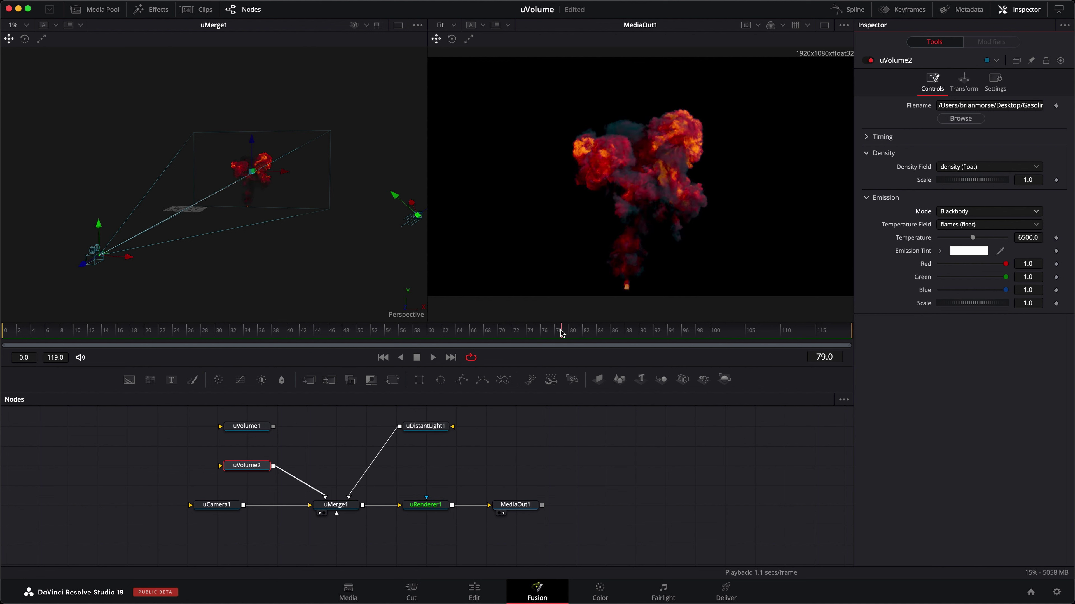
click(484, 332)
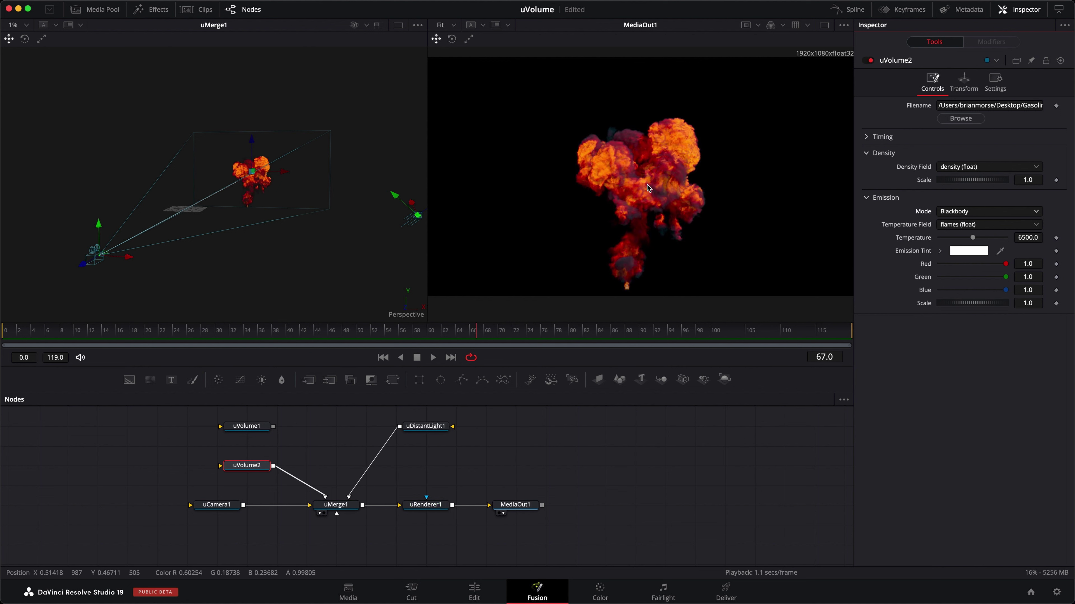
Try a lower temperature and a different emission scale on uVolume2, and reset them to 6500 and 1.0.
mouse_move(973, 238)
mouse_down()
mouse_move(951, 238)
mouse_move(984, 239)
mouse_move(959, 238)
mouse_up()
click(972, 243)
mouse_move(973, 303)
mouse_down()
mouse_move(945, 305)
mouse_move(974, 305)
mouse_up()
click(972, 312)
Set uVolume2's temperature field to temperature (float), try a temperature of 3240, and reset it to 6500.
click(973, 224)
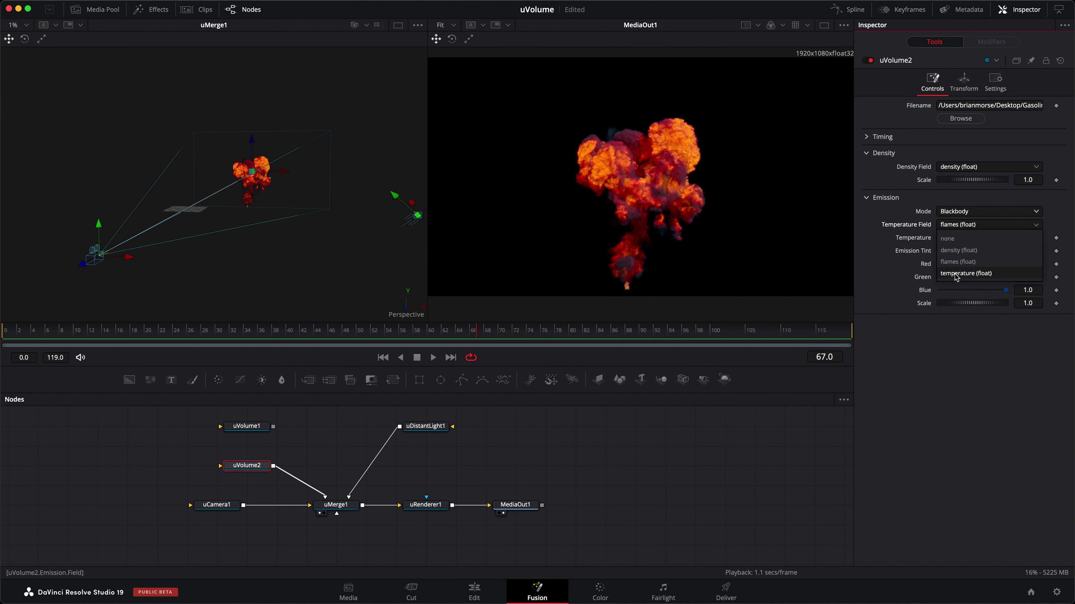
click(955, 274)
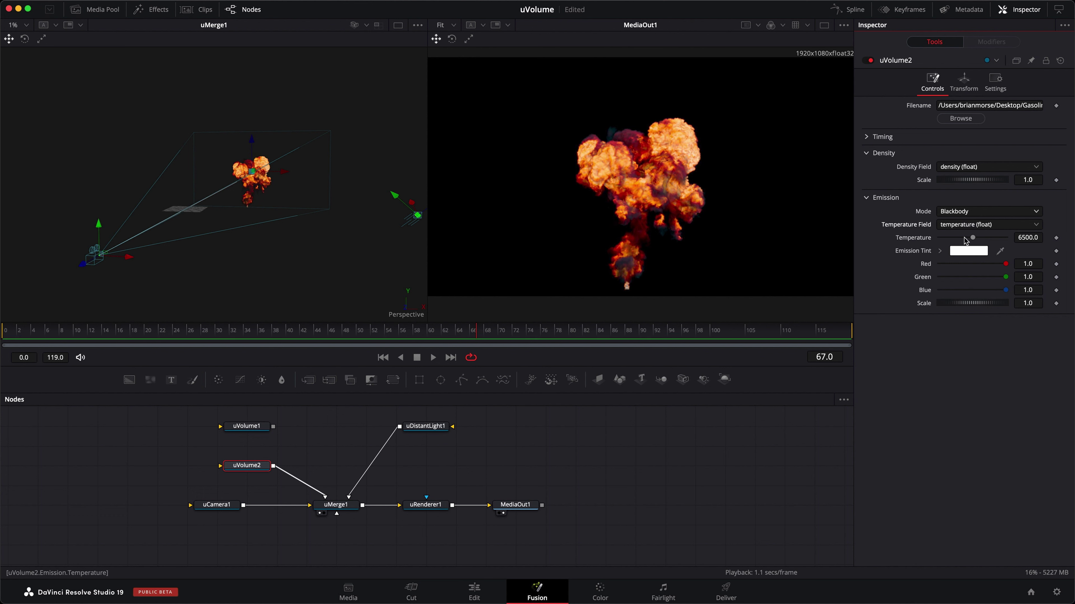
drag(966, 241, 957, 242)
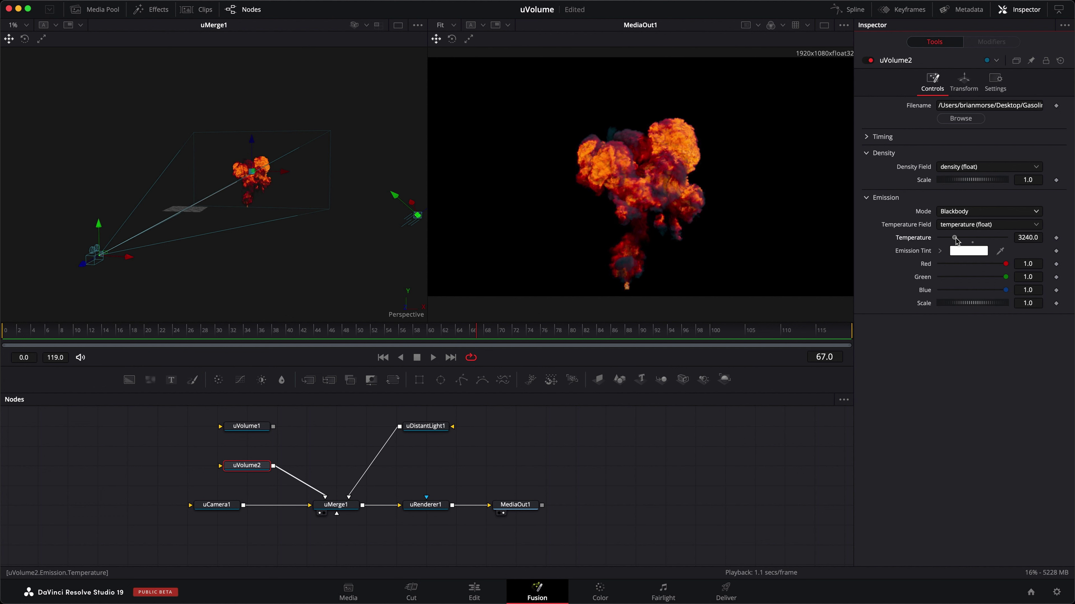
click(971, 242)
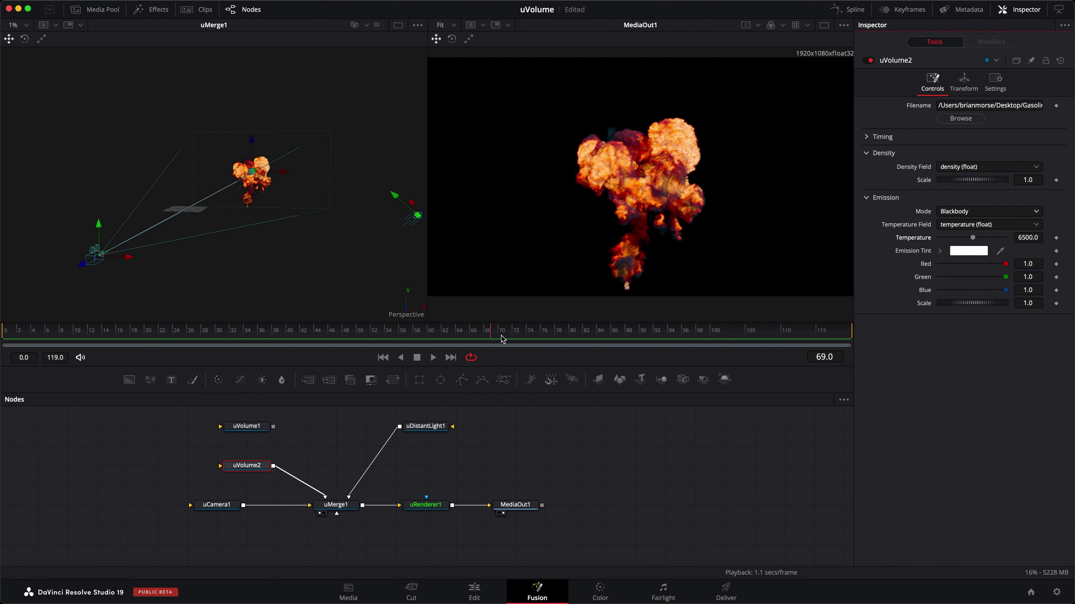
View frame 75 of the explosion and set uVolume2's density scale to 50.
drag(502, 338, 531, 335)
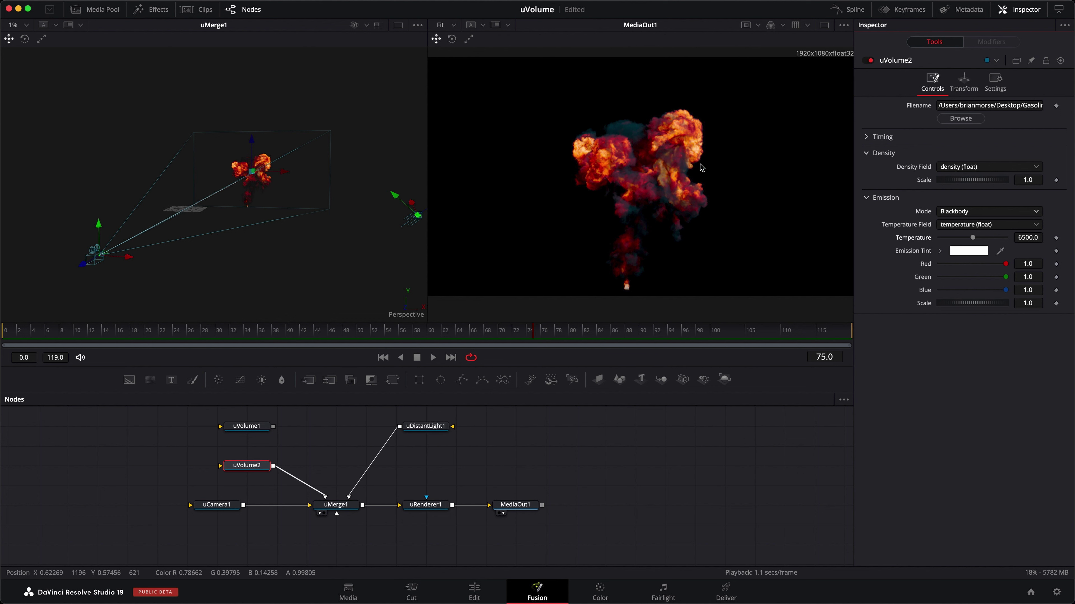
drag(1041, 180, 1014, 177)
double_click(1042, 180)
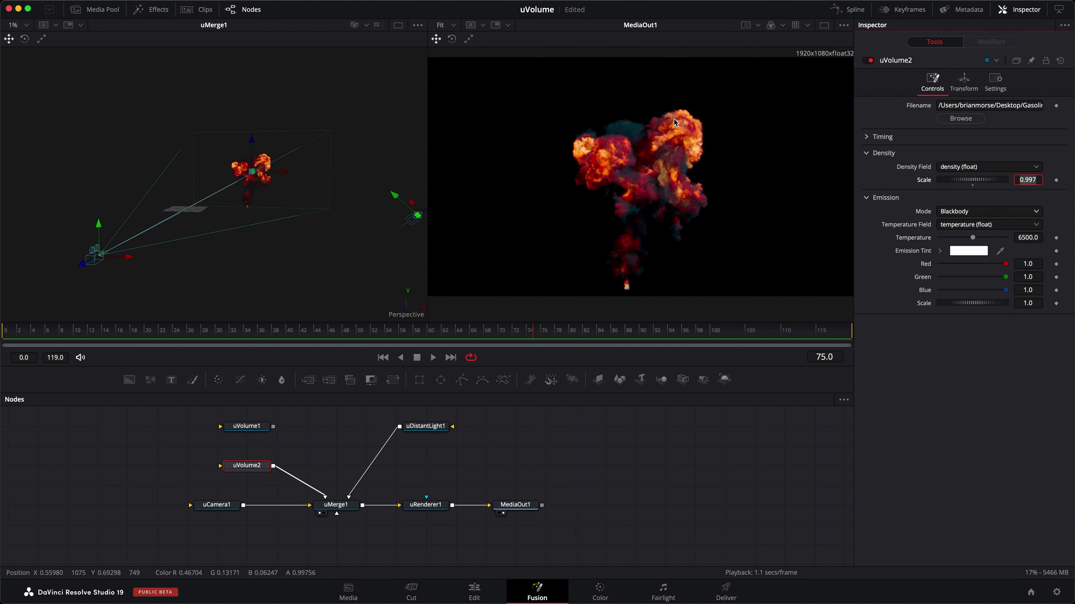
text(50)
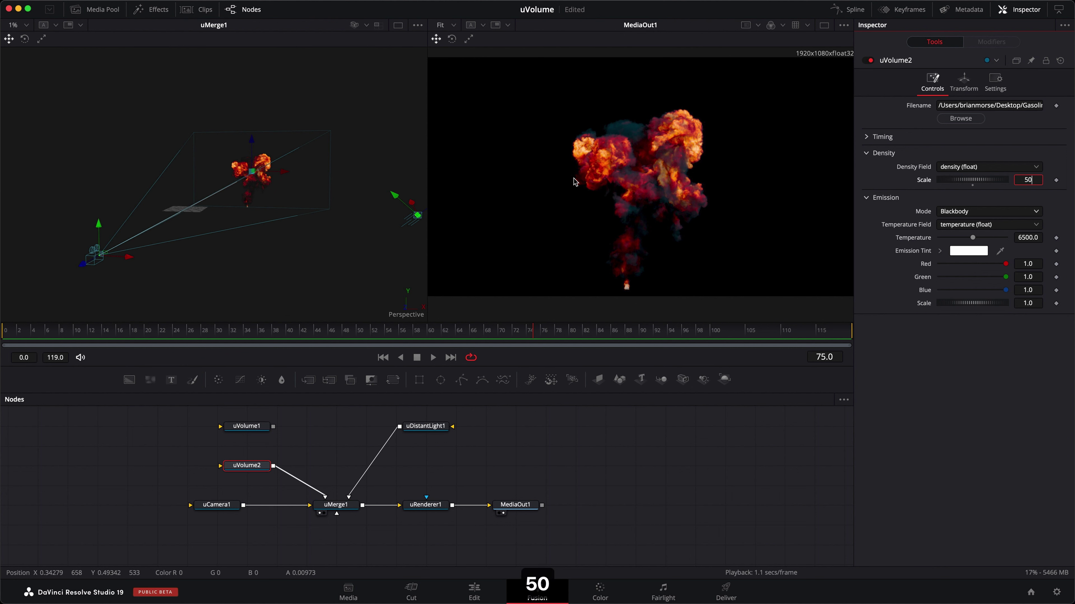
key(Tab)
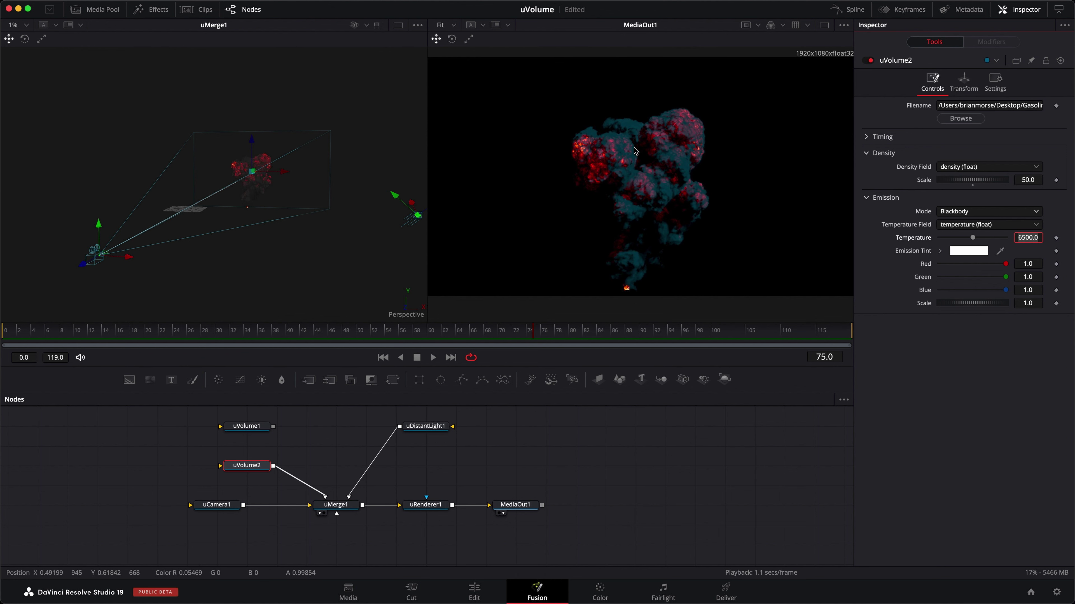
Reset uDistantLight1's exposure to its default and rotate the light to about X 17.1, Y 63.8, Z 64.1.
click(425, 427)
drag(335, 209, 315, 254)
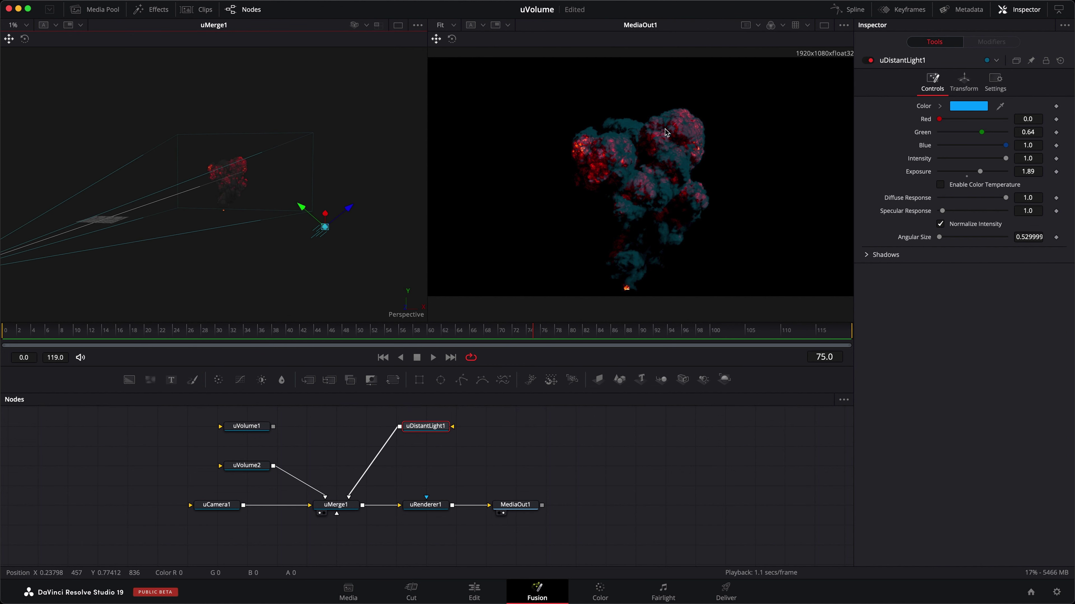
click(966, 177)
click(964, 82)
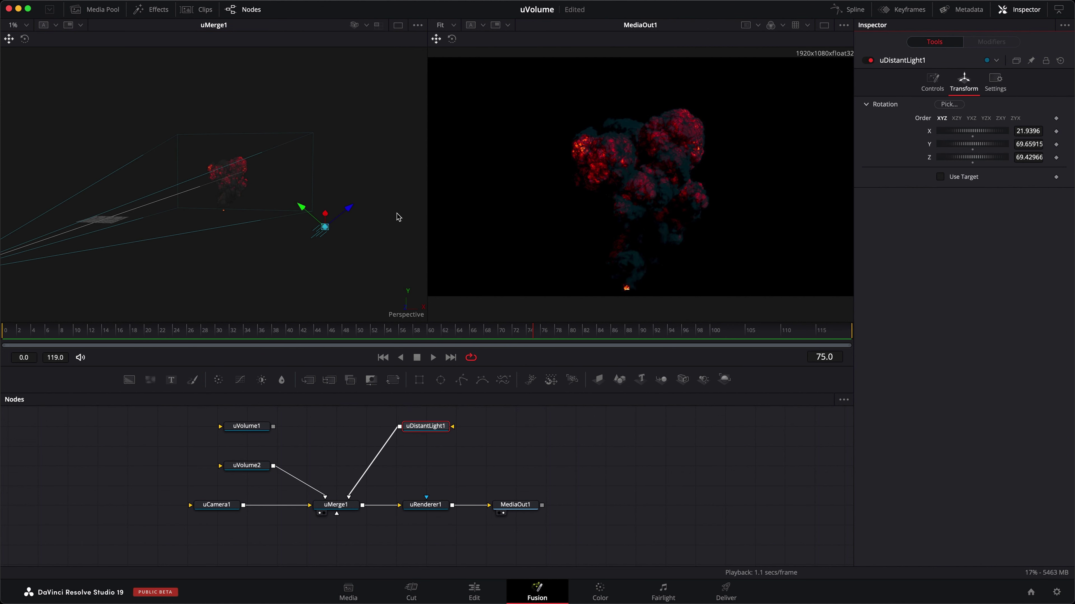
click(24, 39)
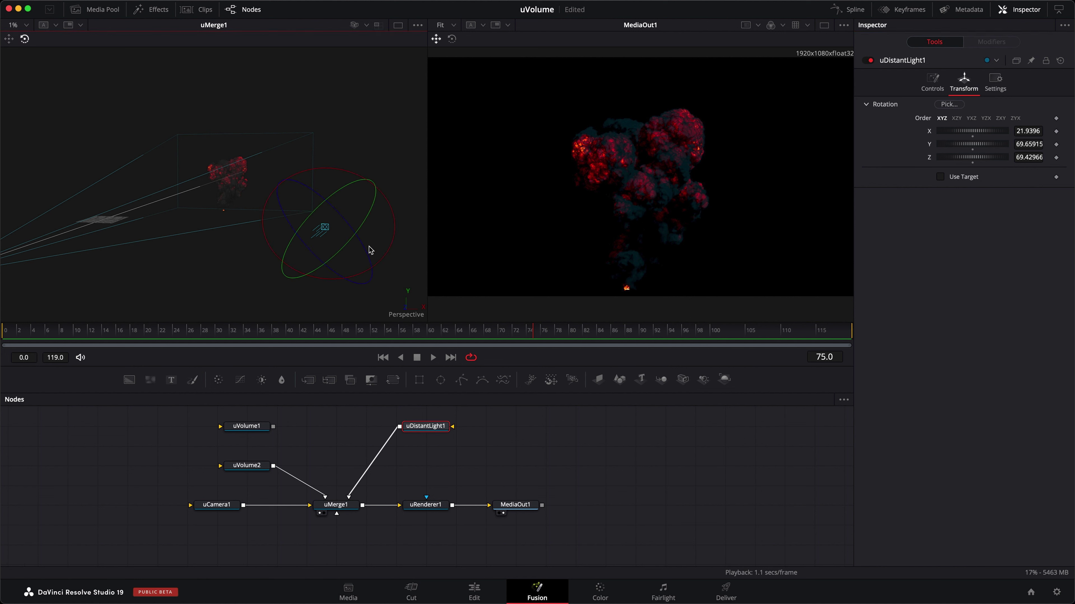
mouse_move(377, 210)
mouse_down()
mouse_move(328, 248)
mouse_move(360, 228)
mouse_move(357, 216)
mouse_up()
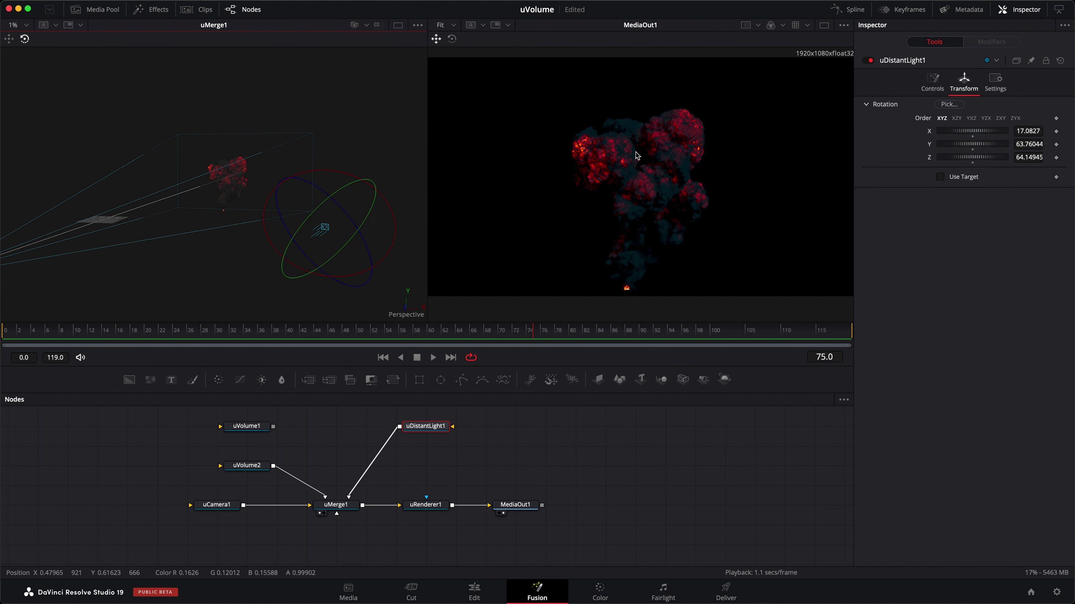
Disconnect uDistantLight1 from uMerge1 to compare the unlit explosion, and reconnect it.
drag(348, 496, 397, 479)
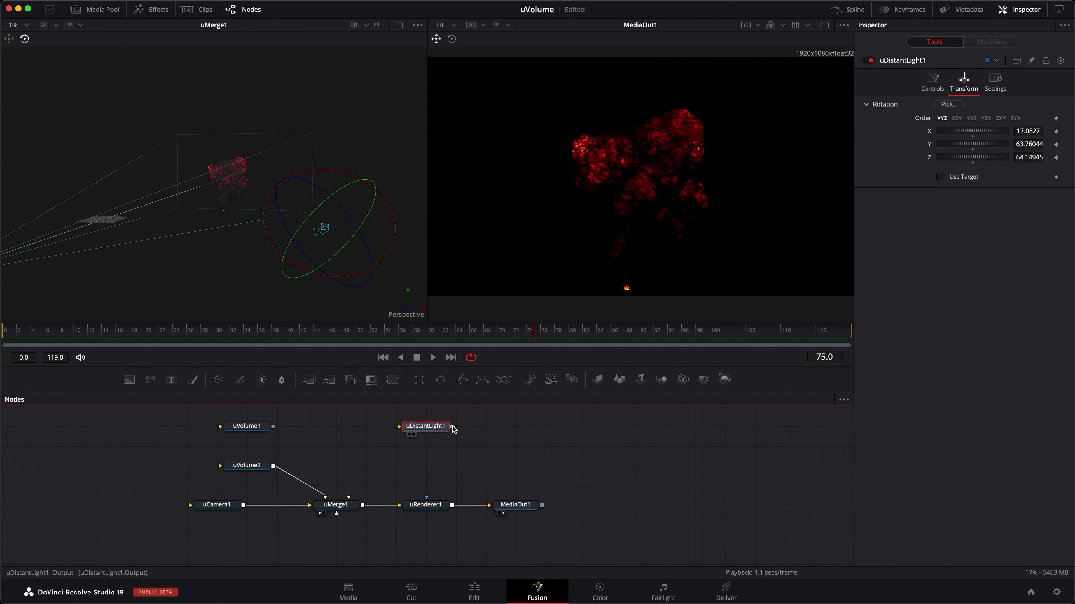
drag(452, 426, 349, 498)
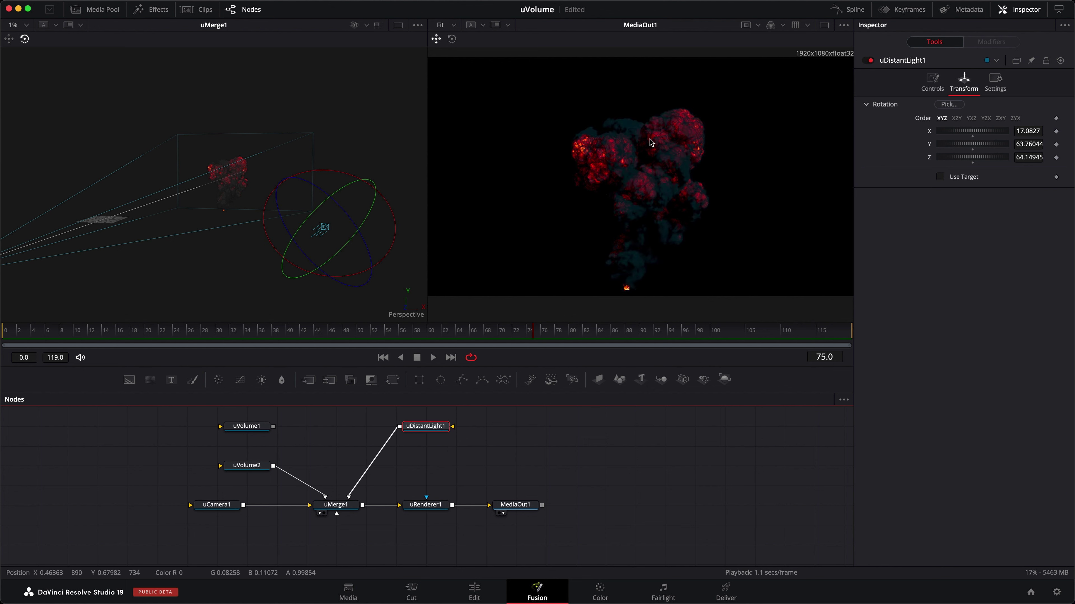
Try a blackbody temperature of 2500 on uVolume2, and reset it to 6500.
click(248, 470)
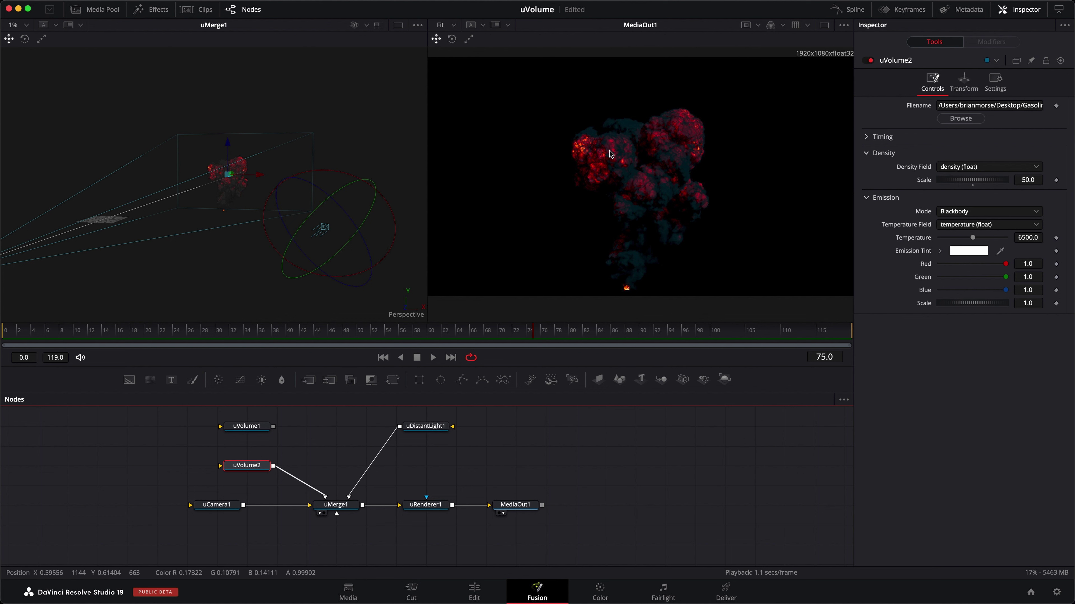
drag(959, 238, 945, 244)
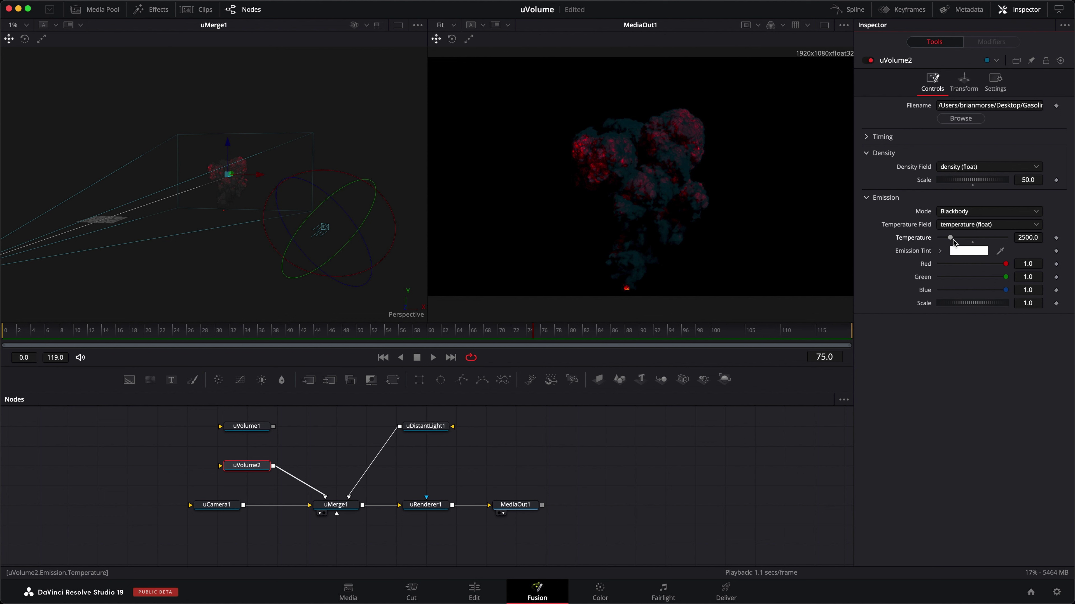
double_click(947, 239)
Set uVolume2's density scale to 200 and check the explosion at frames 56 and 63.
click(1034, 180)
text(200)
key(Tab)
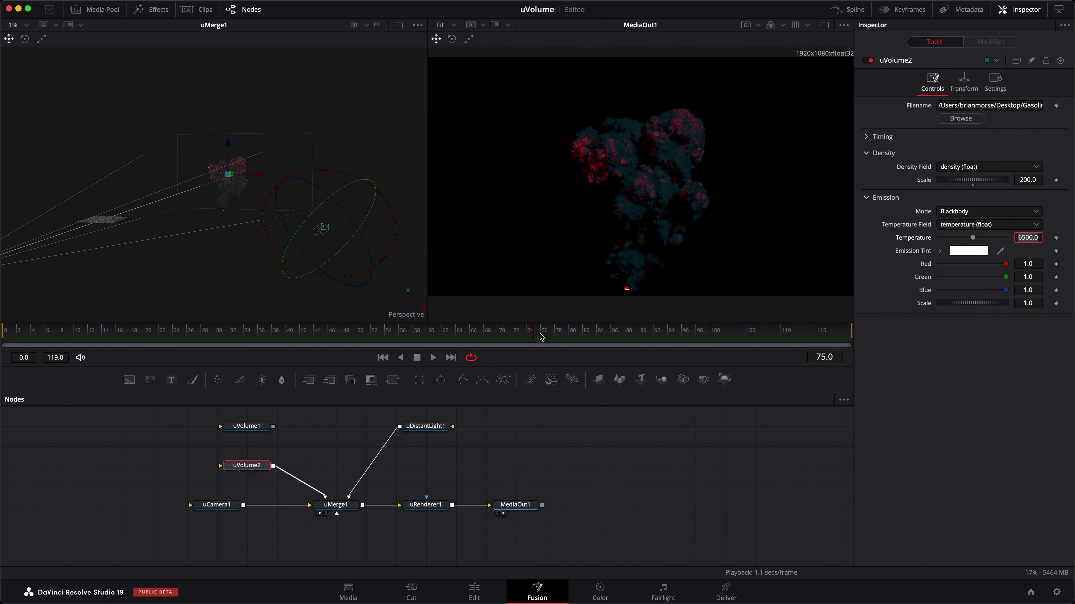
click(489, 334)
click(396, 335)
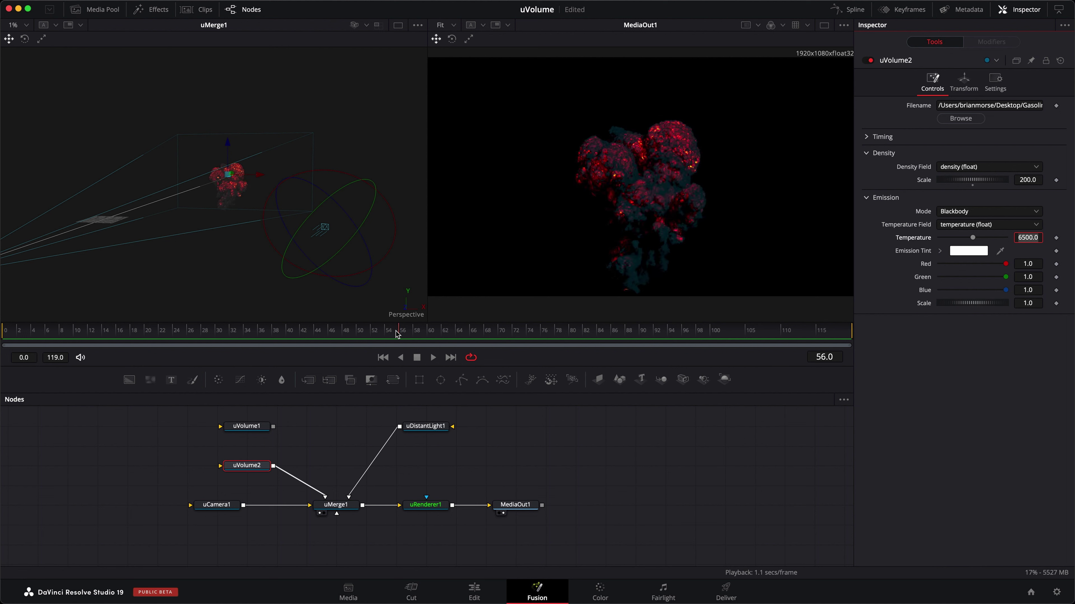
click(456, 334)
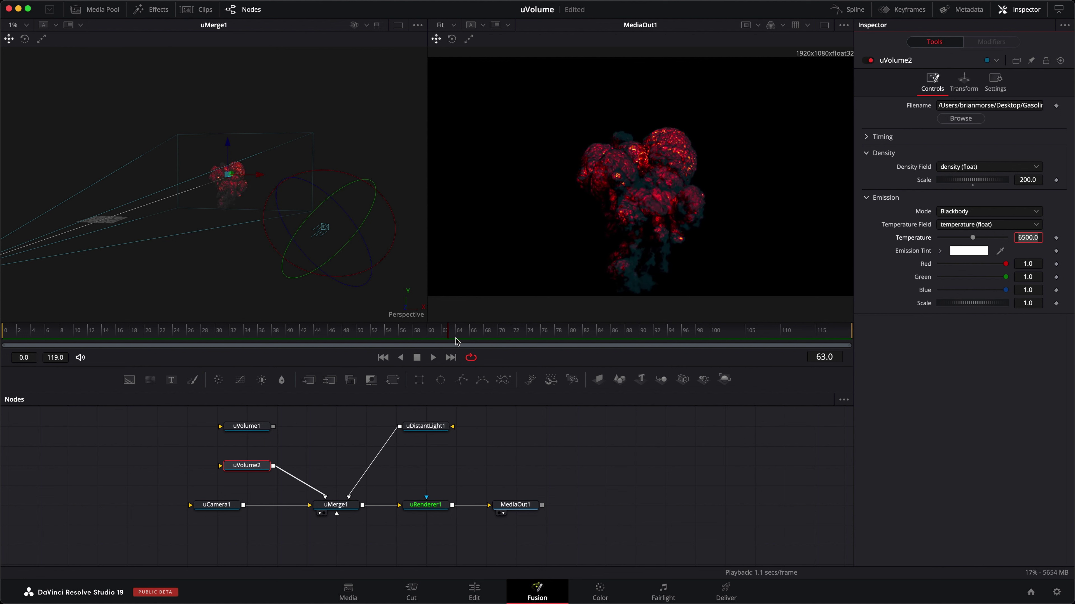